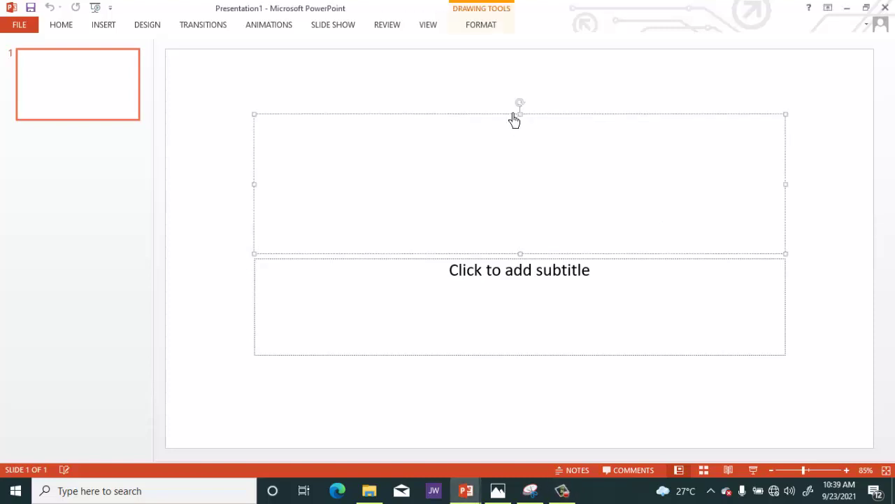
- Delete the empty title placeholder and the subtitle placeholder from the opening slide
key("Delete")
left_click(579, 260)
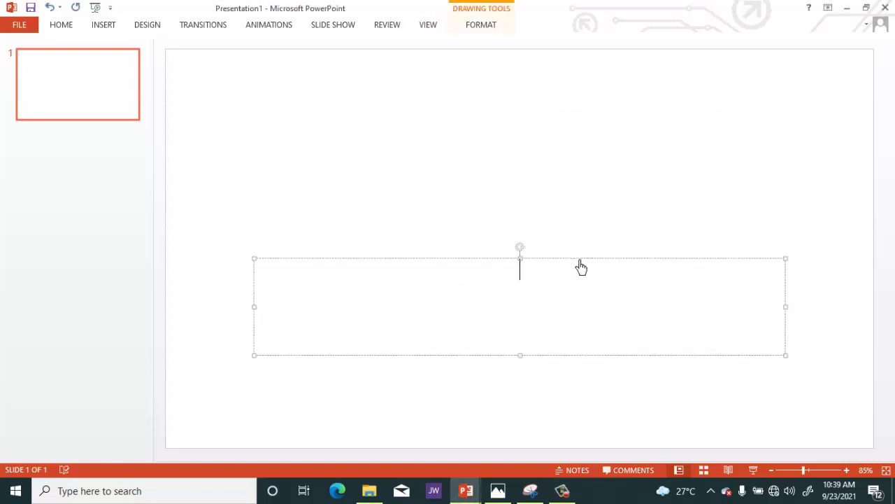
left_click(587, 260)
key("Delete")
left_click(104, 26)
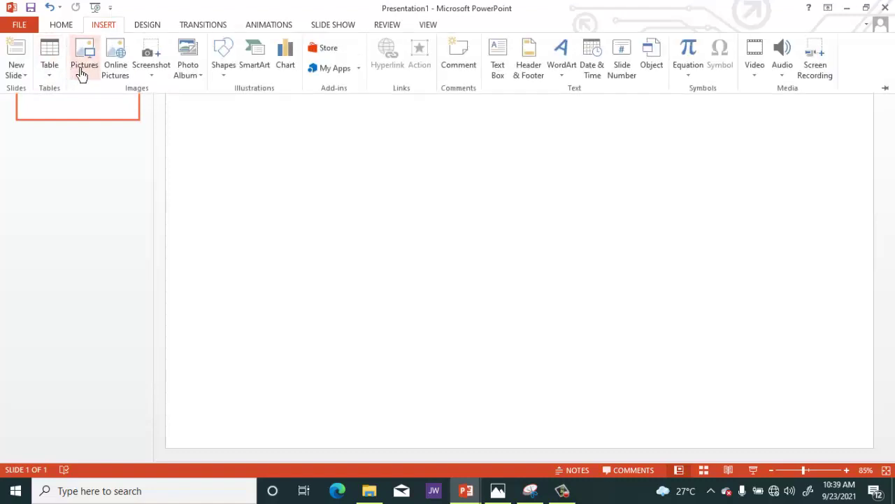
- Draw an oval circle near the top centre of the slide
left_click(226, 69)
left_click(270, 107)
left_click_drag(431, 170, 493, 231)
- Give the circle No Fill and a black outline
left_click(465, 28)
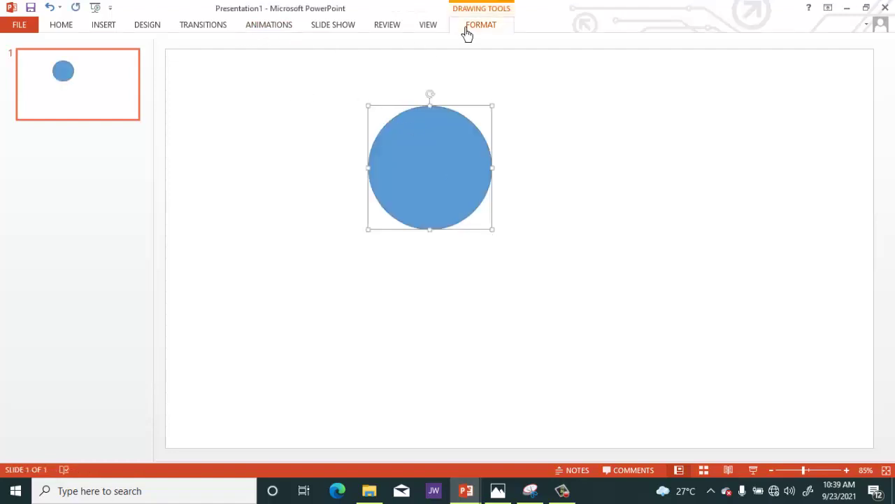
left_click(350, 43)
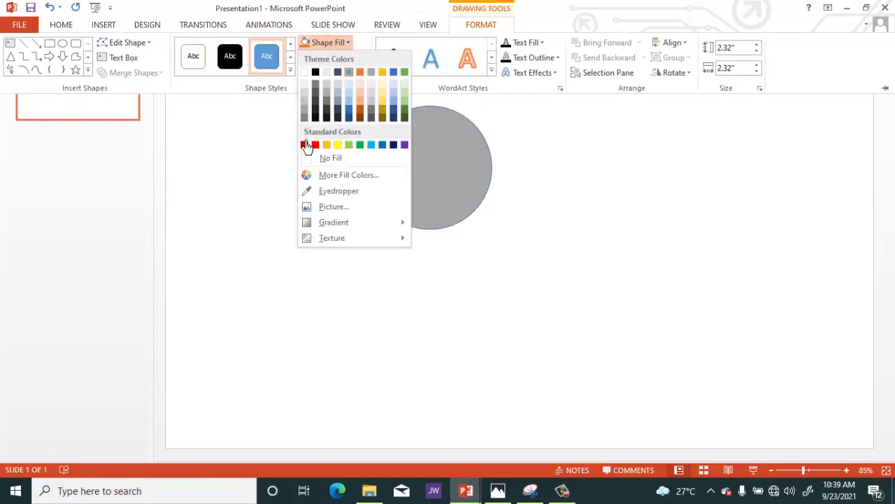
left_click(309, 160)
left_click(346, 59)
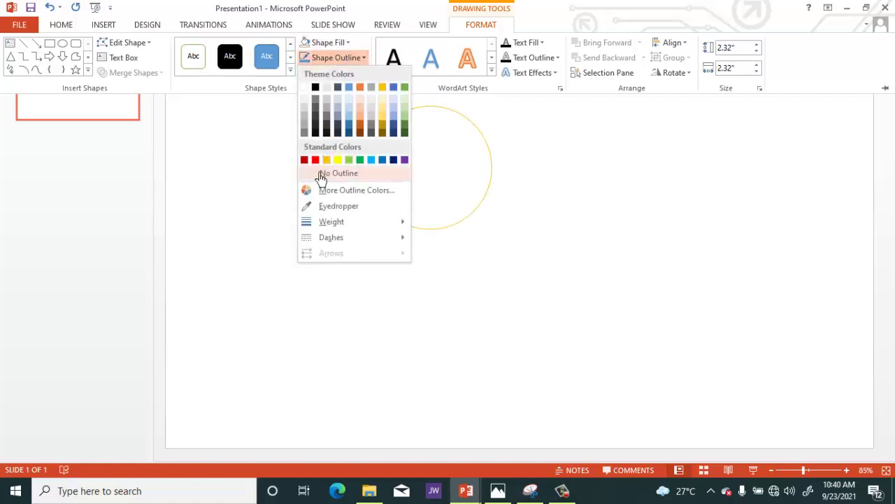
left_click(314, 84)
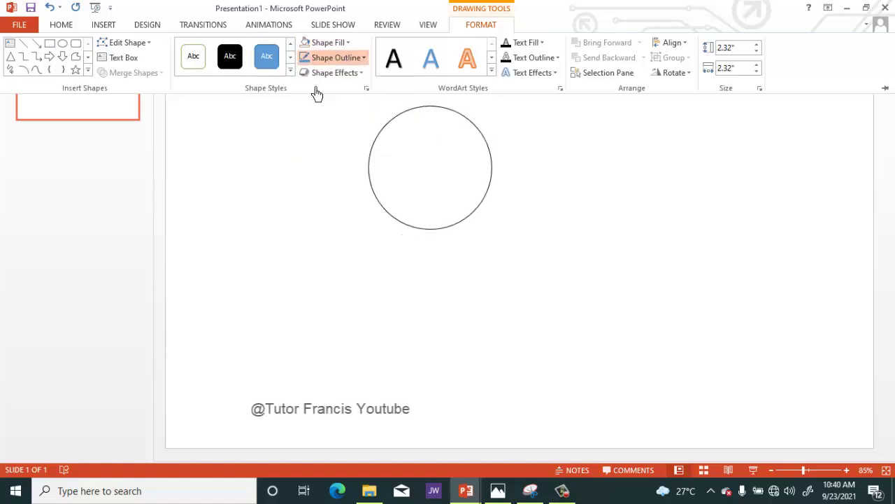
left_click(103, 26)
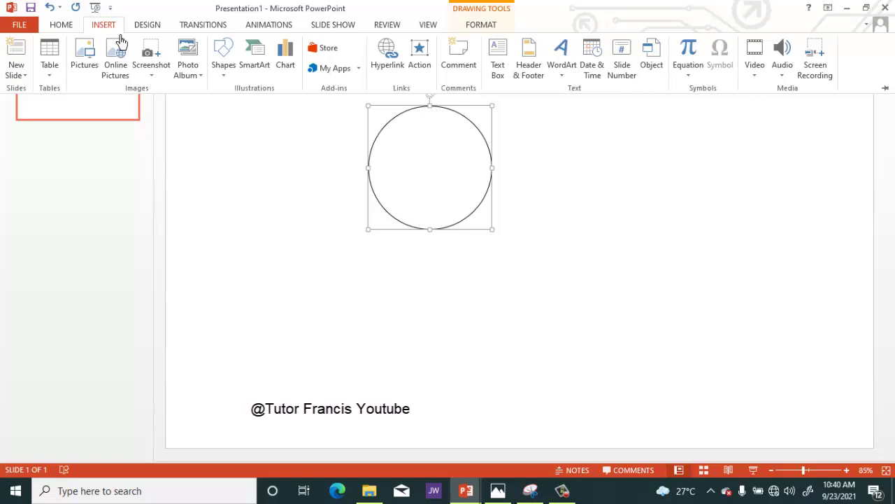
left_click(223, 70)
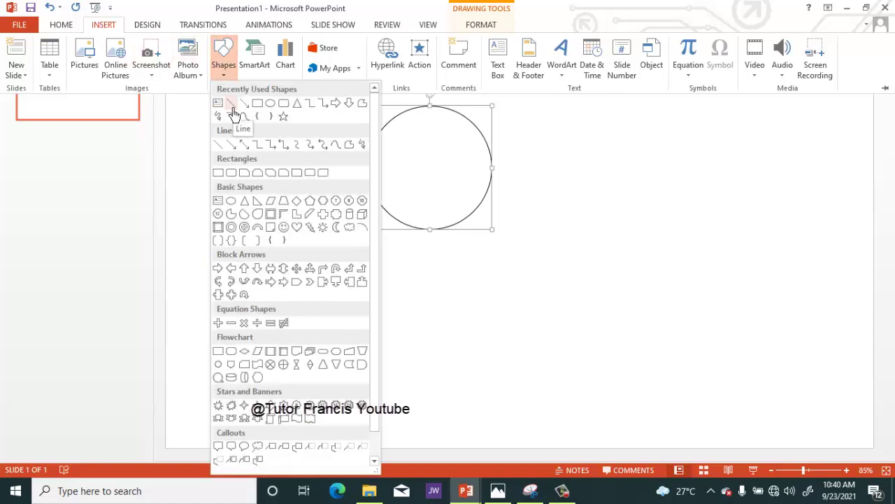
- Draw a black straight line under the circle, touching its bottom edge and sloping up to the right
left_click(232, 104)
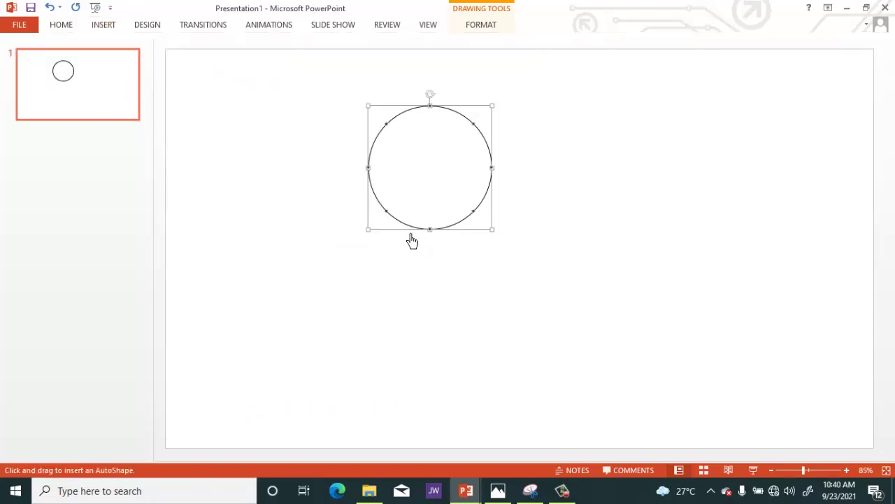
left_click_drag(378, 239, 629, 201)
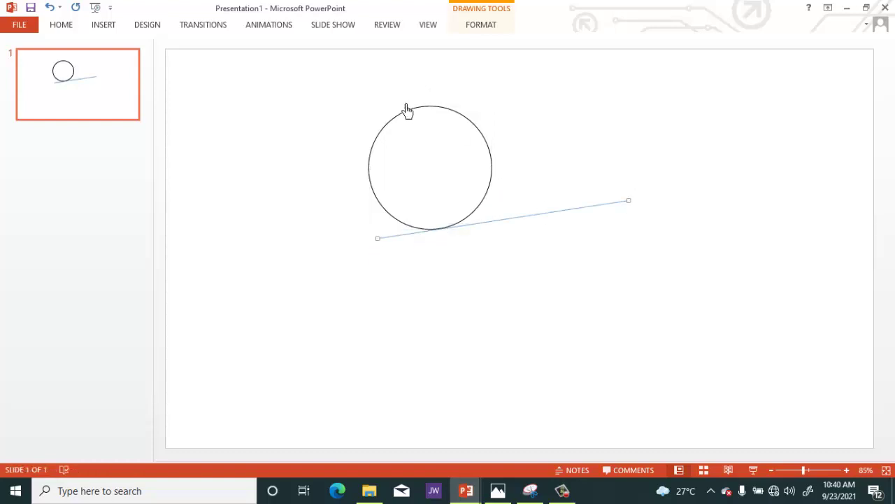
left_click(463, 26)
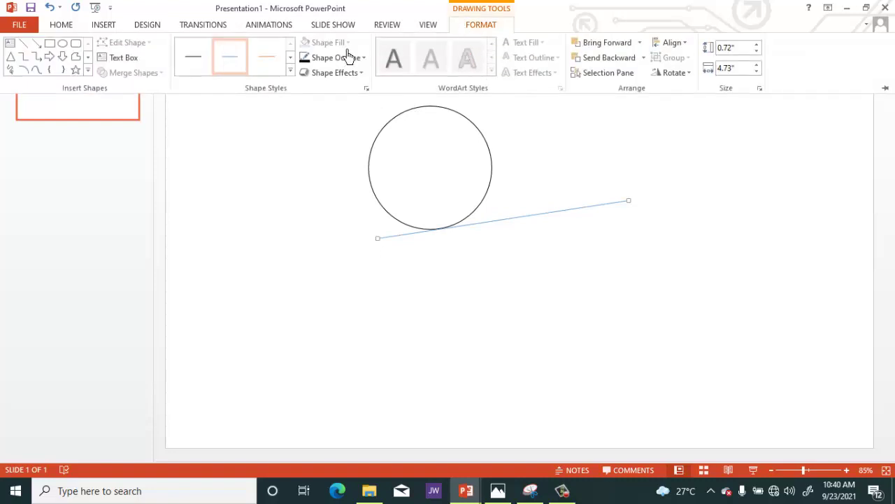
left_click(308, 58)
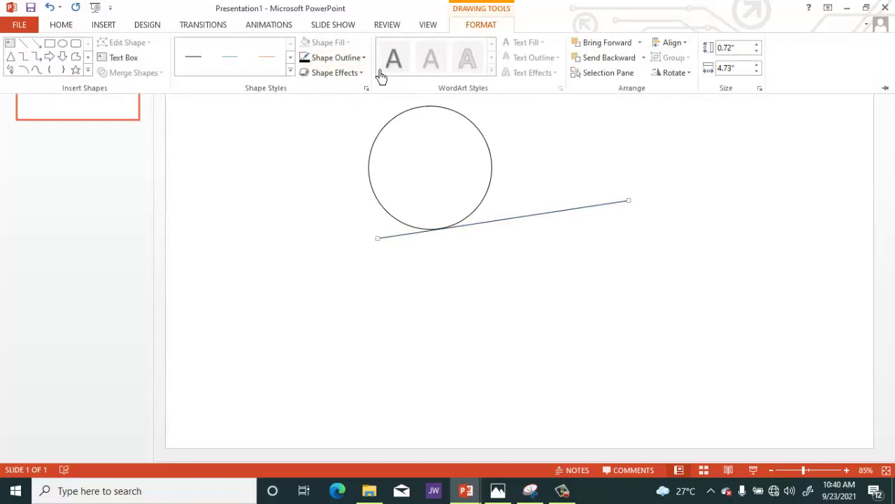
left_click(361, 59)
mouse_move(339, 224)
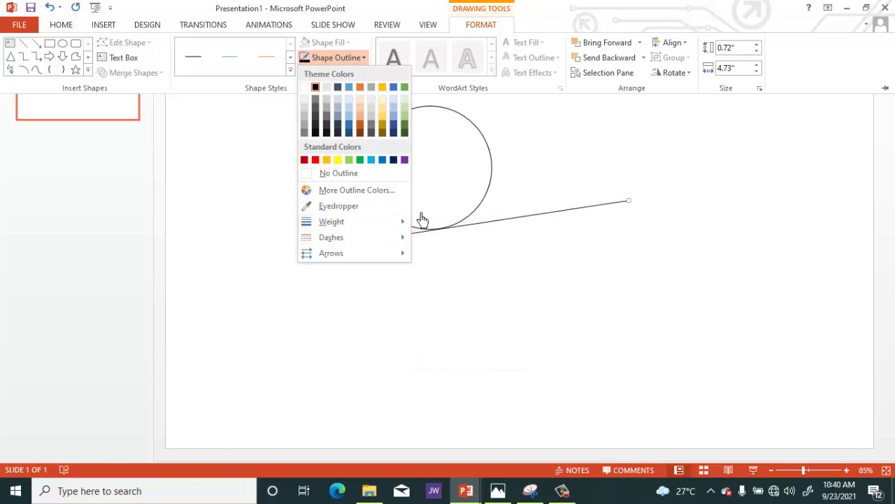
left_click(515, 186)
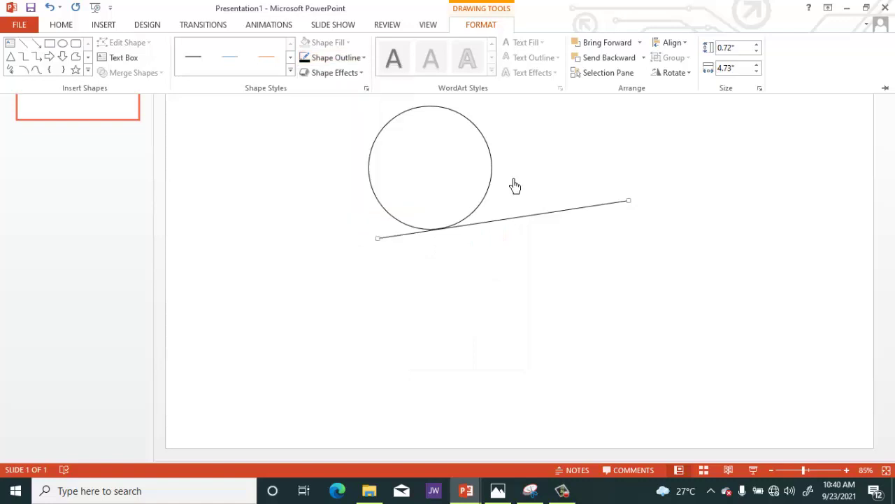
left_click(566, 216)
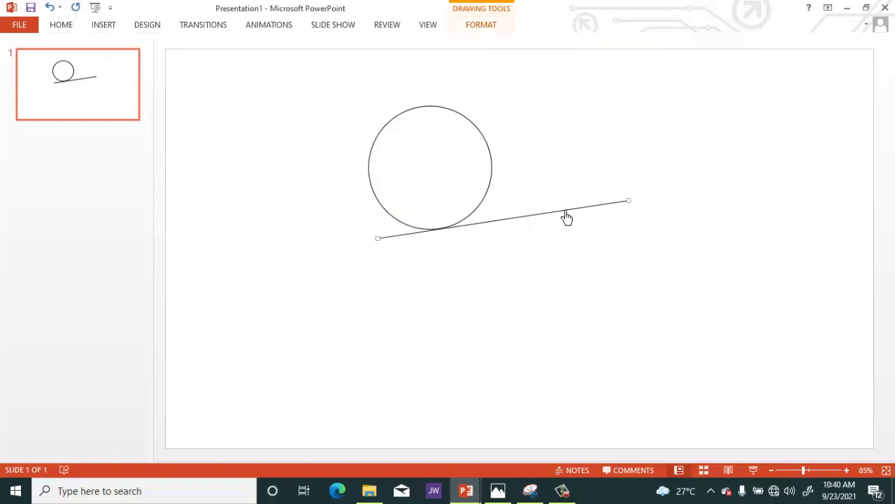
- Duplicate the tangent line and reshape the copy into a radius from the circle's centre to the contact point
key("ctrl+d")
left_click_drag(388, 249, 423, 161)
left_click_drag(637, 208, 440, 231)
left_click_drag(418, 158, 430, 168)
left_click(575, 145)
left_click(104, 24)
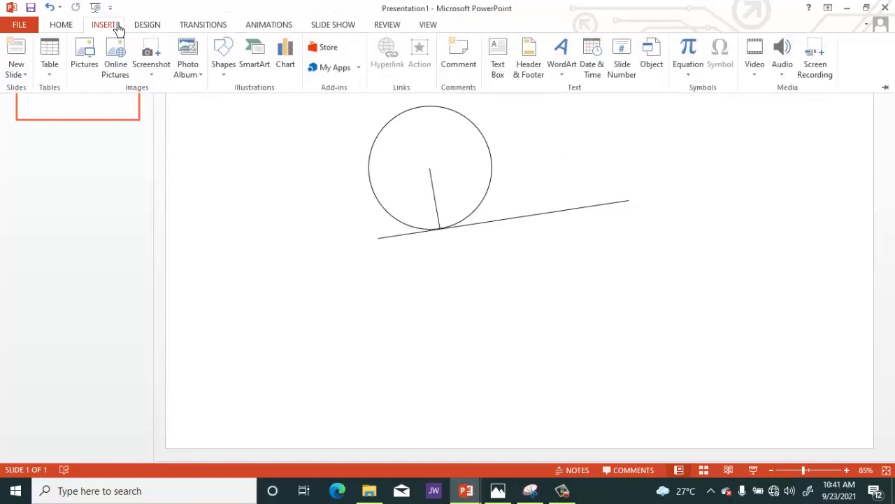
left_click(224, 73)
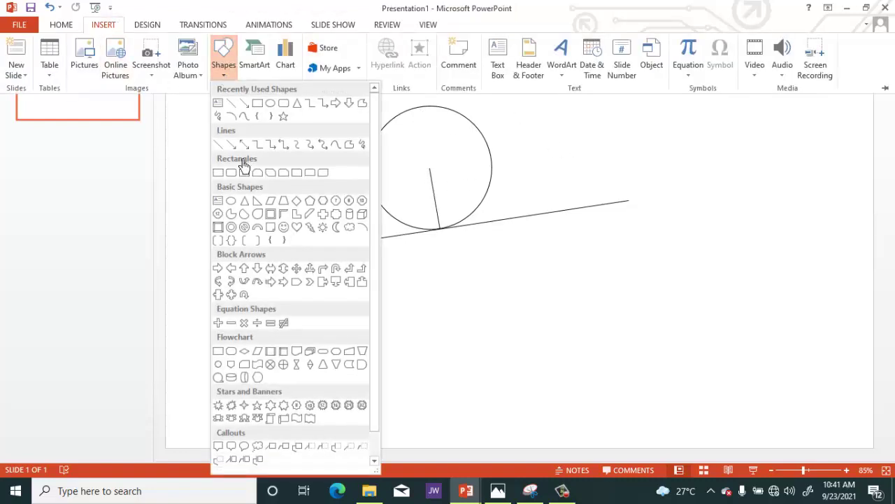
- Draw a small square at the radius–tangent contact point and remove its fill
left_click(259, 106)
mouse_move(439, 224)
left_mouse_down()
mouse_move(464, 229)
mouse_move(459, 210)
left_mouse_up()
left_click(478, 27)
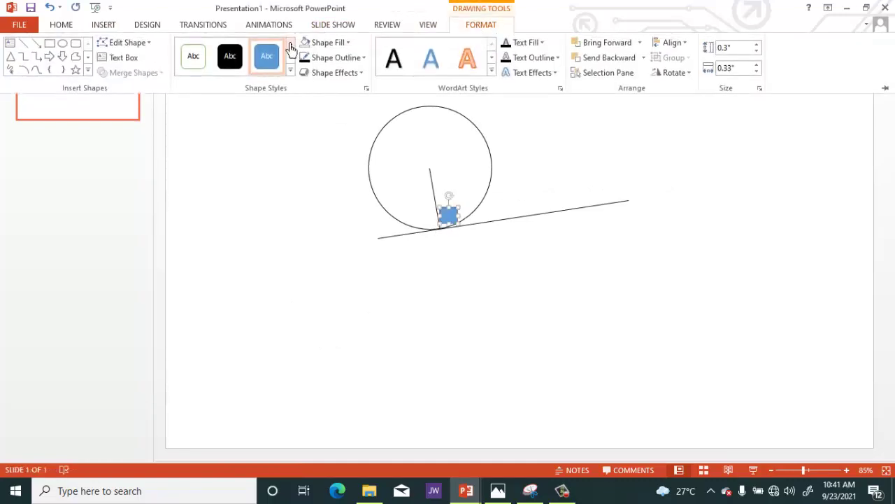
left_click(309, 45)
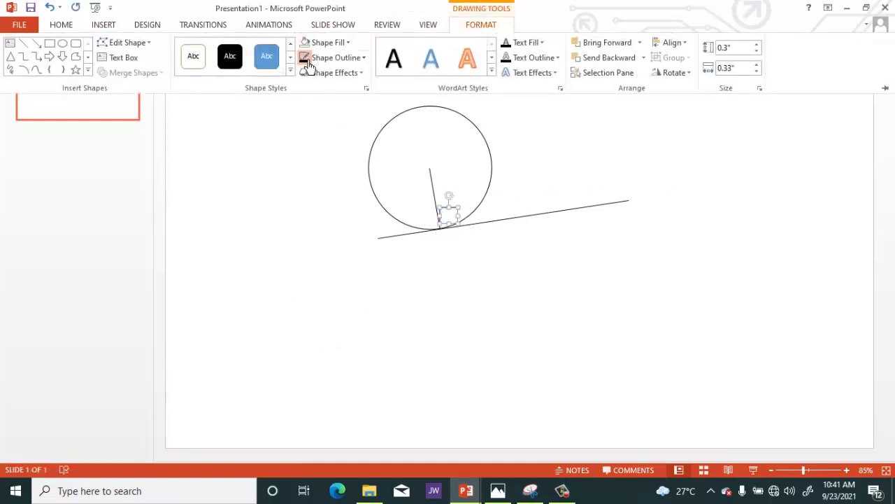
left_click(449, 203)
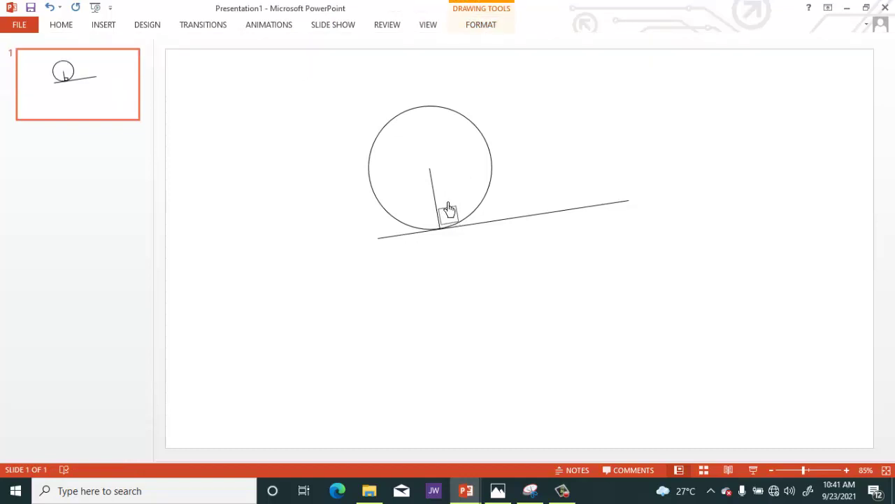
- Nudge the right-angle square down so it sits in the corner
left_click(449, 208)
key("Down")
left_click(689, 273)
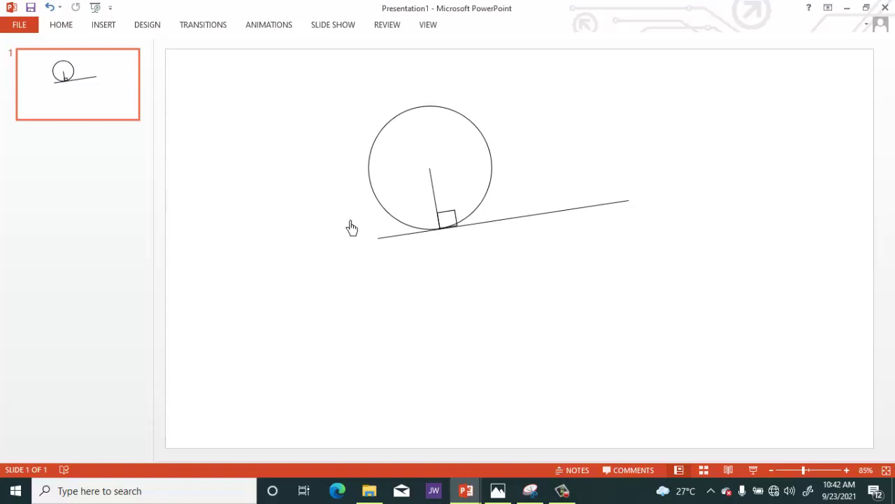
left_click(521, 222)
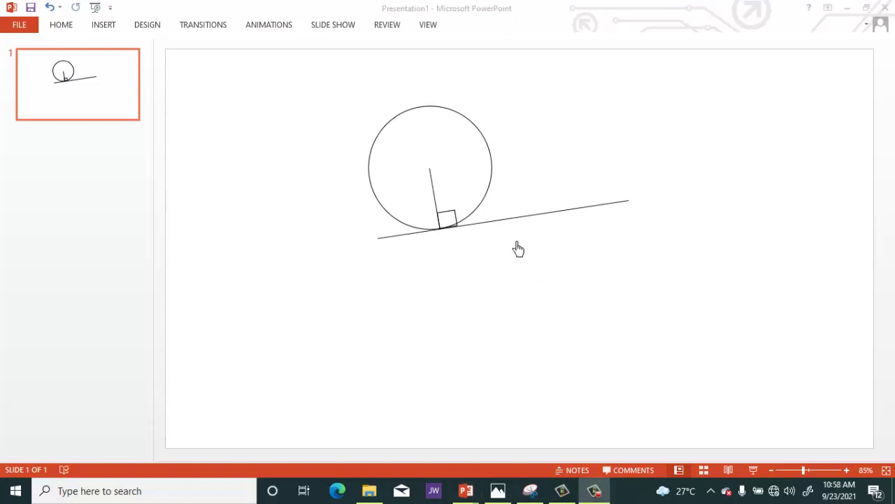
- Group the tangent, radius and right-angle square, then duplicate the group
left_click(503, 221)
left_click(461, 219, "shift")
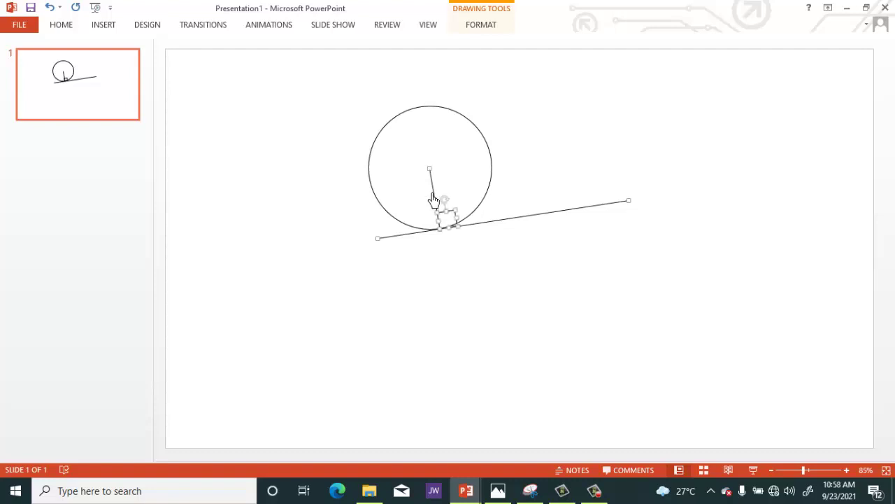
key("ctrl+g")
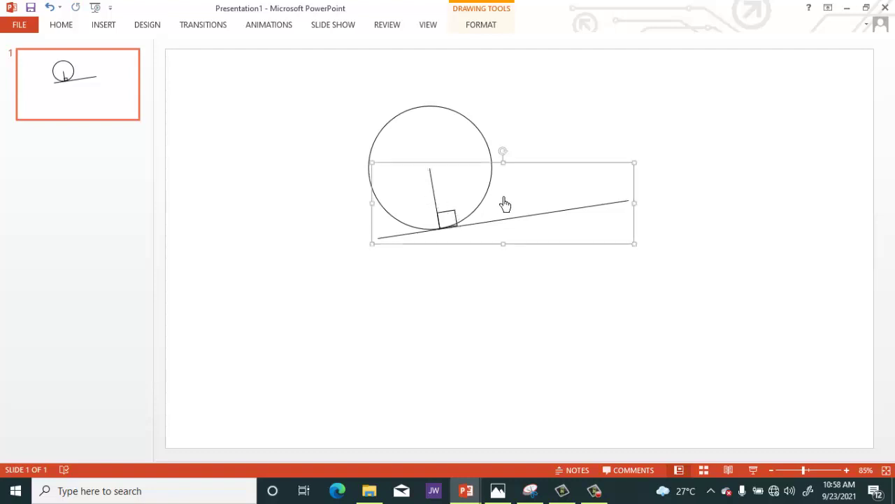
key("ctrl+d")
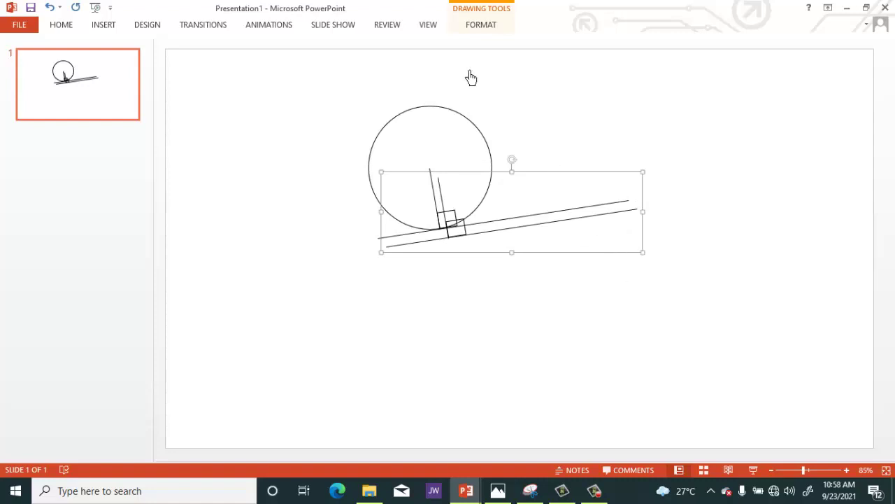
- Flip the copied group vertically and drag it up onto the circle's top
left_click(472, 26)
left_click(684, 74)
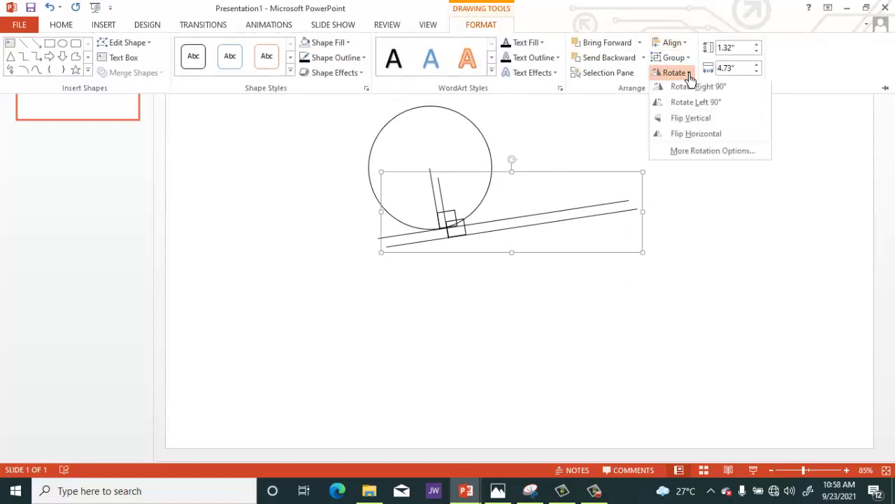
left_click(692, 128)
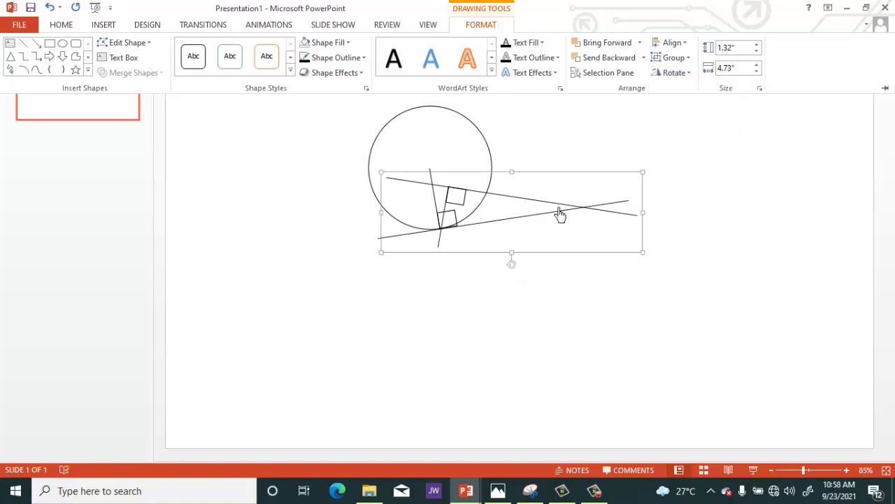
left_click(522, 180)
left_click_drag(536, 181, 526, 101)
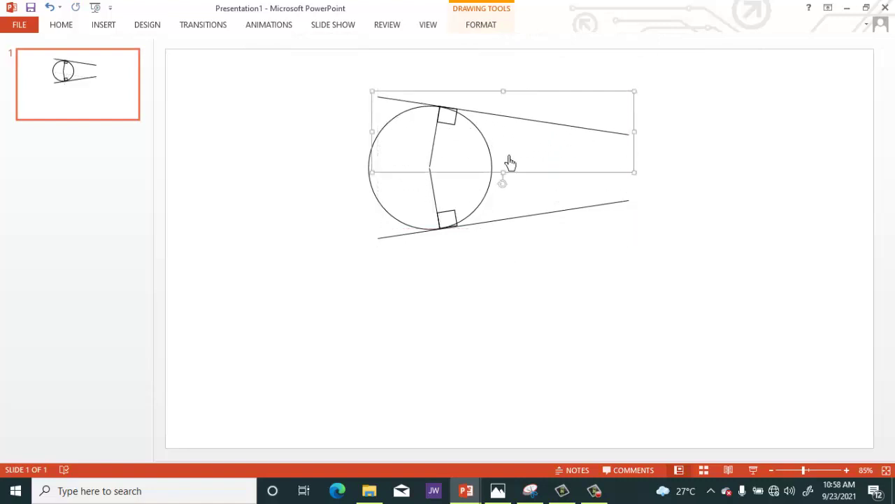
- Rotate the upper tangent group clockwise and nudge it down toward the lower tangent
left_click_drag(503, 185, 479, 246)
key("Down")
key("Down")
key("Down")
key("Down")
key("Left")
key("Left")
key("ctrl+Down")
key("ctrl+Down")
key("ctrl+Down")
key("ctrl+Right")
key("ctrl+Down")
key("ctrl+Up")
key("ctrl+Up")
key("ctrl+Up")
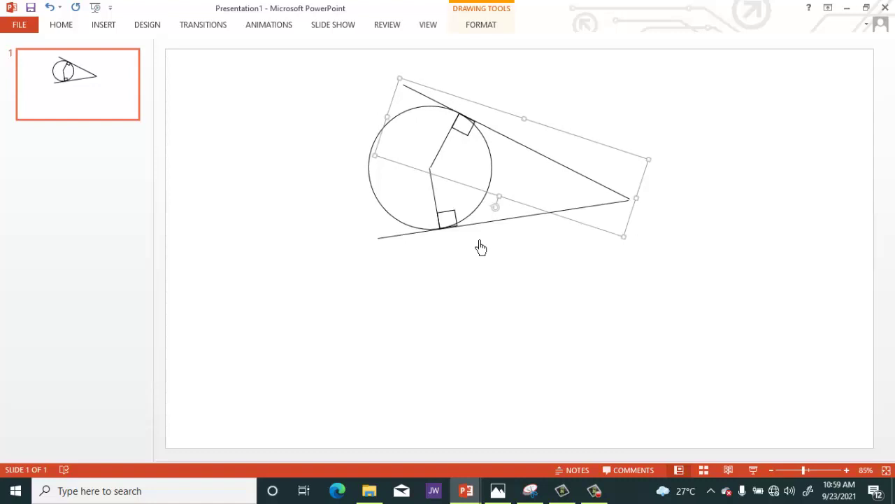
key("Escape")
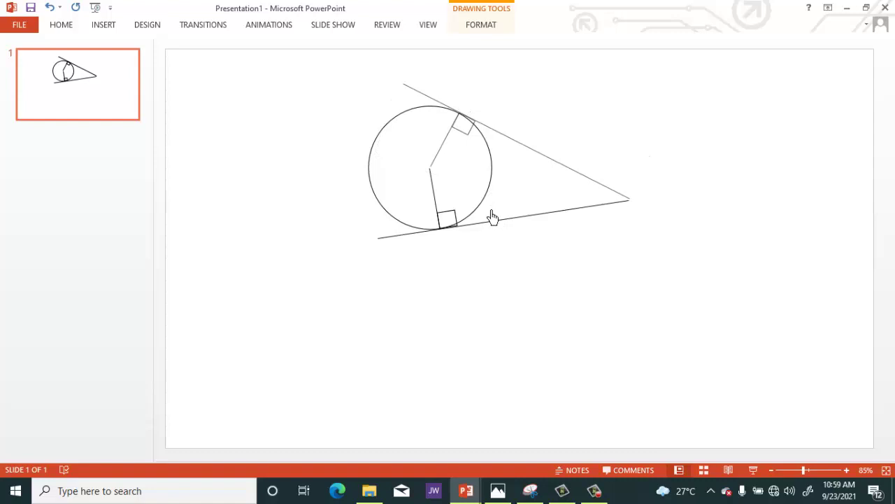
- Fine-tune the upper tangent's position so both tangents meet at one point right of the circle
key("Tab")
key("ctrl+Down")
key("ctrl+Up")
key("ctrl+Down")
key("Escape")
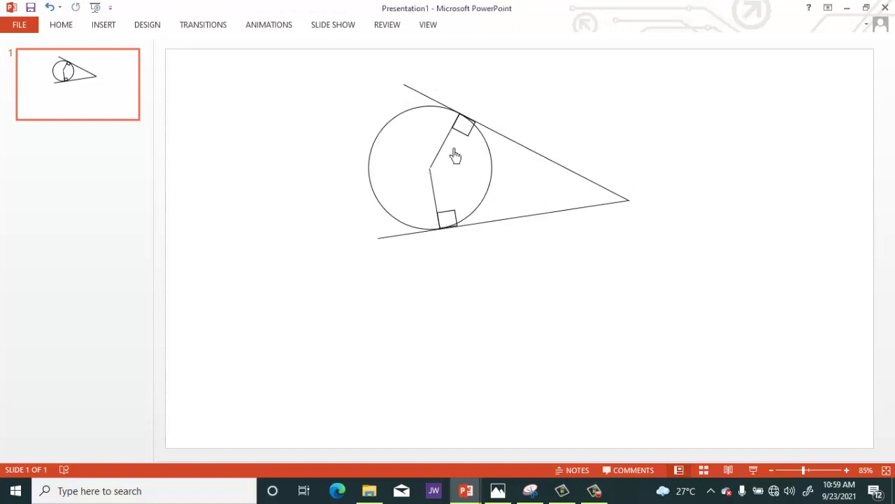
- Draw a black line from the tangents' meeting point to the circle's centre
left_click(104, 25)
left_click(216, 53)
left_click(230, 109)
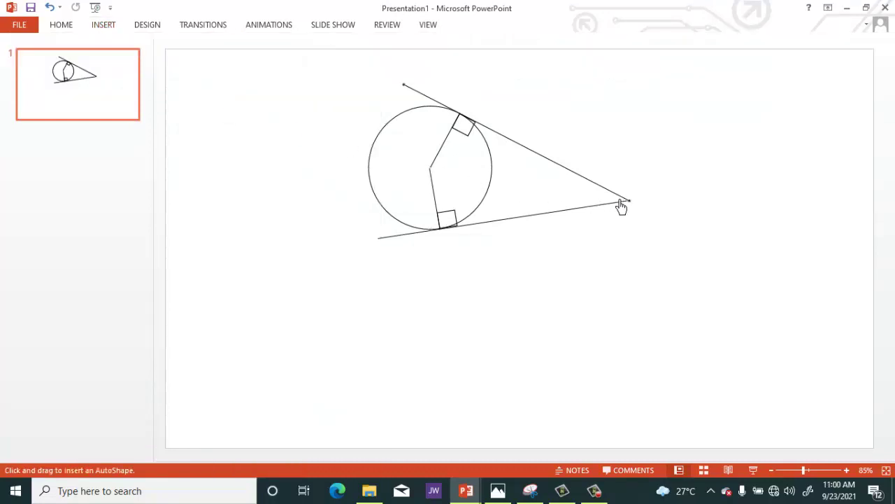
mouse_move(628, 201)
left_mouse_down()
mouse_move(495, 198)
mouse_move(430, 170)
left_mouse_up()
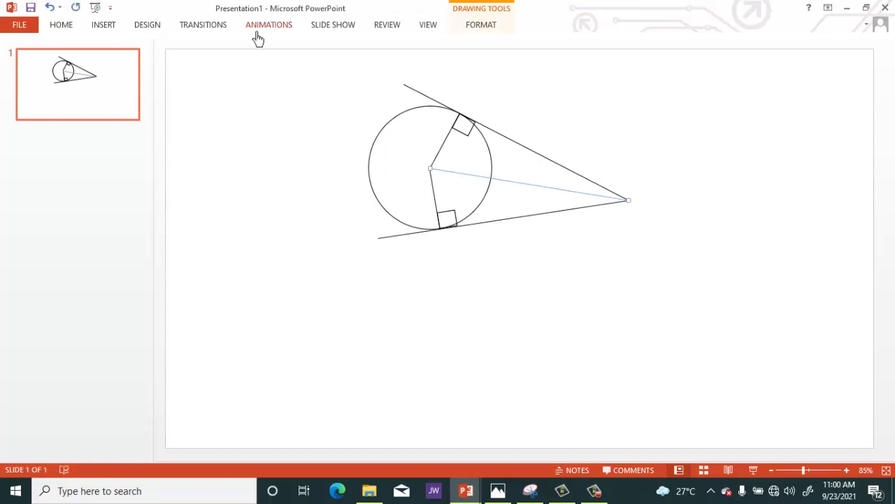
left_click(482, 26)
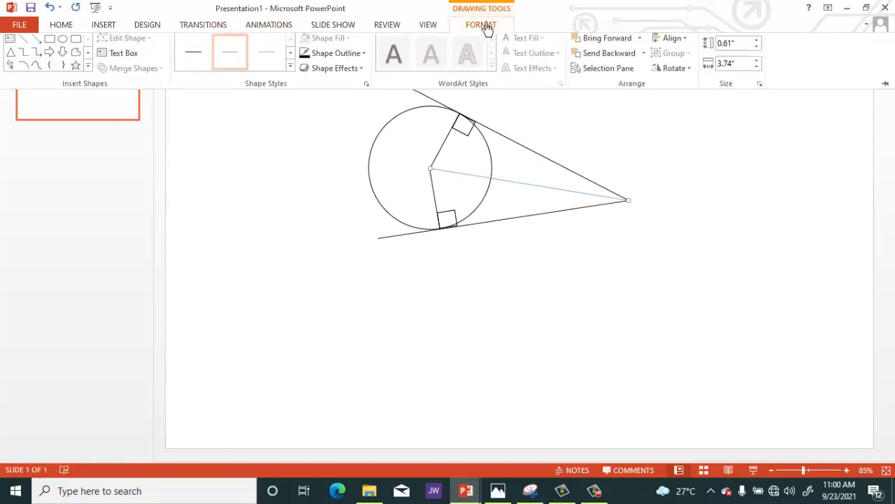
left_click(337, 62)
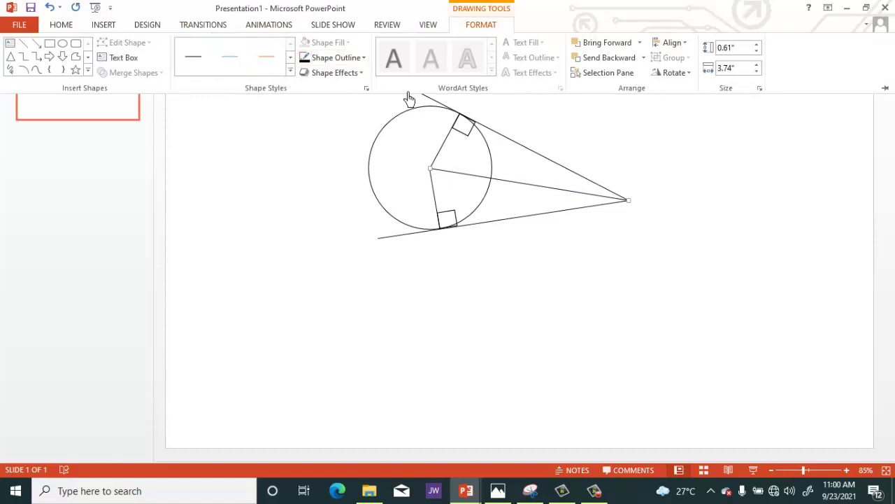
left_click(722, 214)
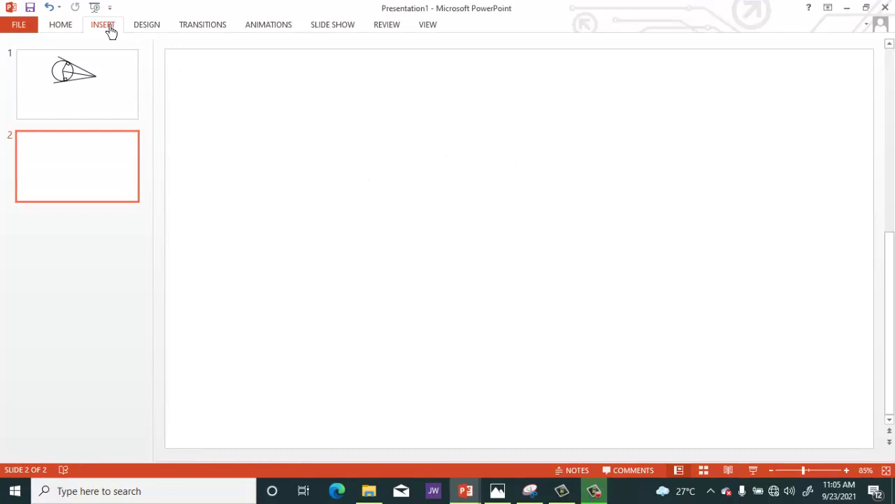
- Draw a black horizontal line across the upper part of slide 2
left_click(109, 29)
left_click(222, 66)
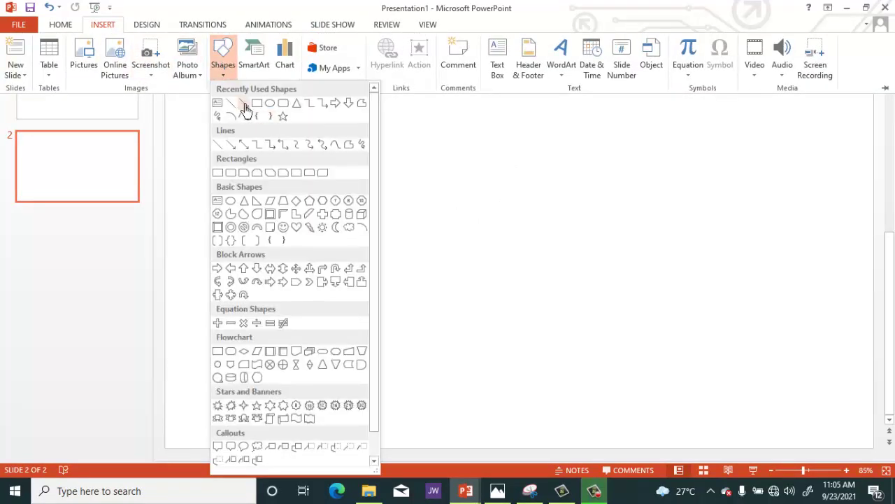
left_click(233, 105)
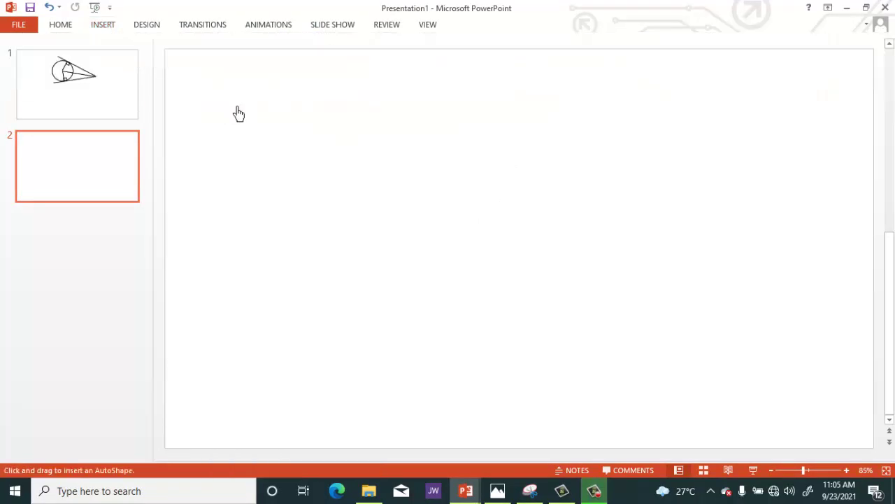
left_click_drag(307, 144, 642, 141)
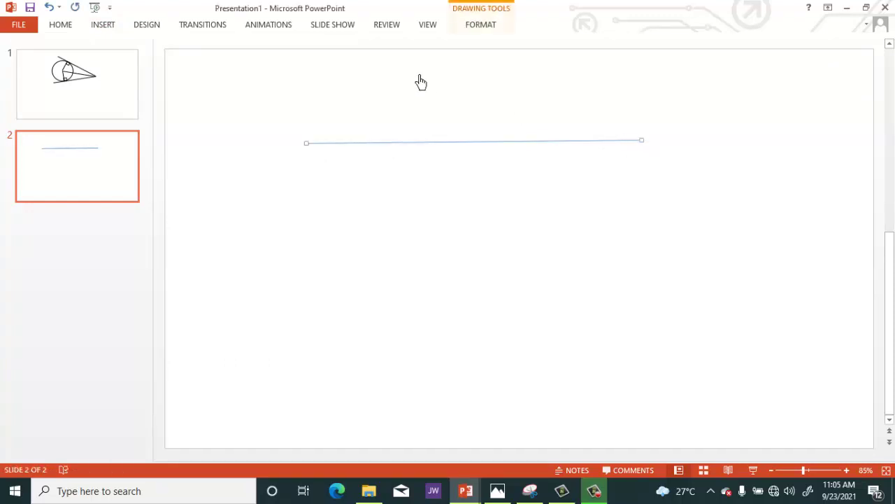
left_click(469, 30)
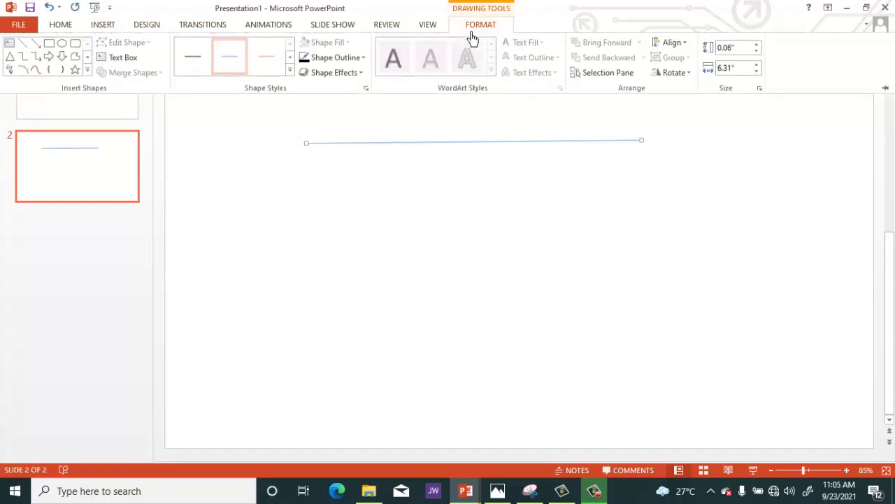
left_click(305, 60)
key("ctrl+d")
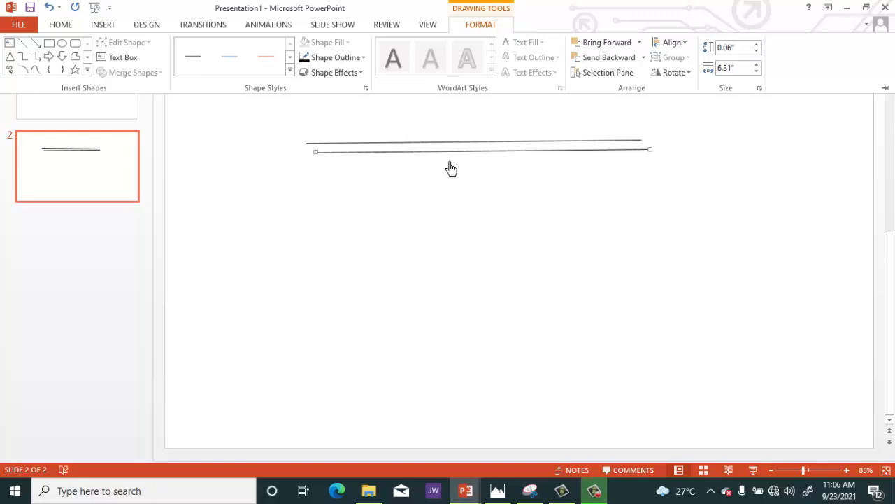
key("Delete")
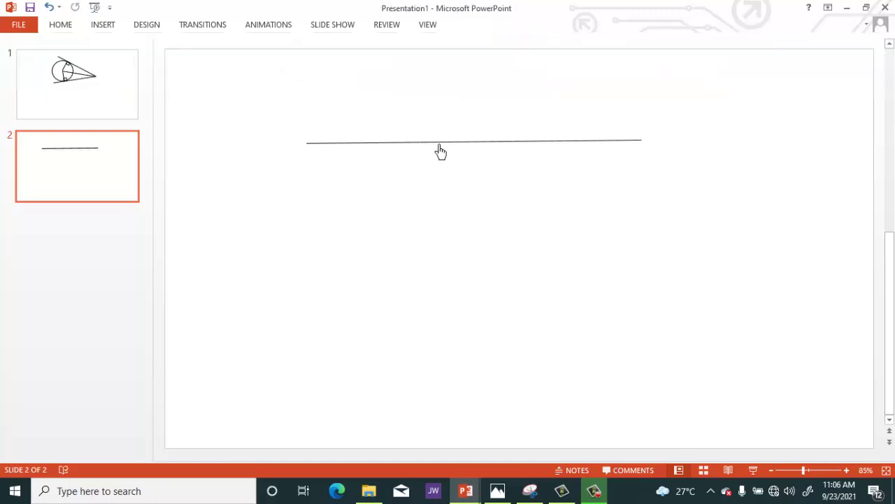
- Give the horizontal line a double-headed arrow style and duplicate it
left_click(439, 142)
right_click(440, 142)
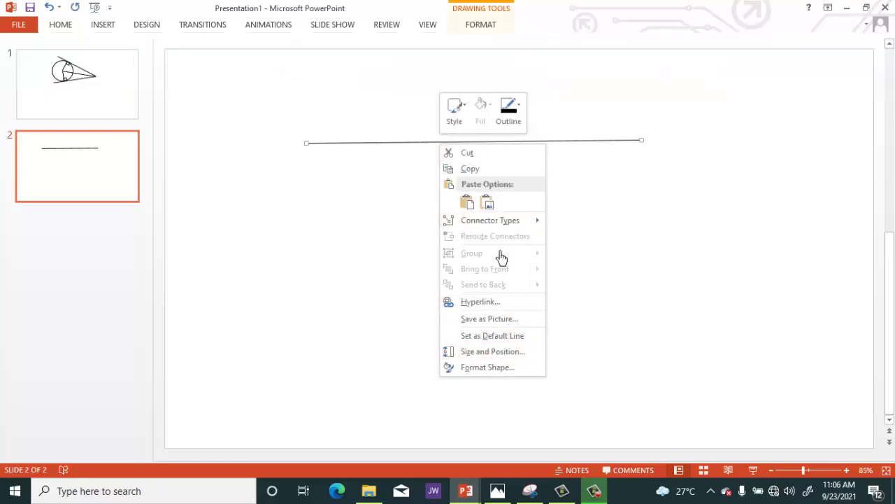
left_click(401, 147)
left_click(473, 28)
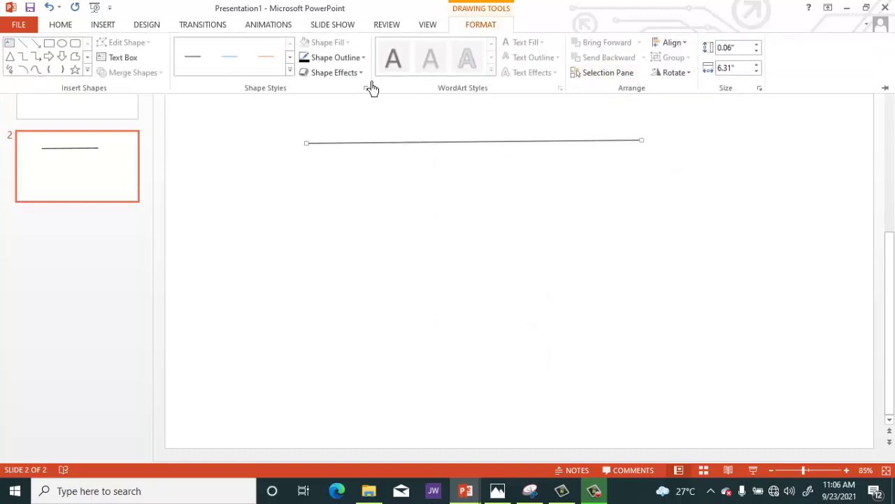
left_click(350, 58)
mouse_move(346, 260)
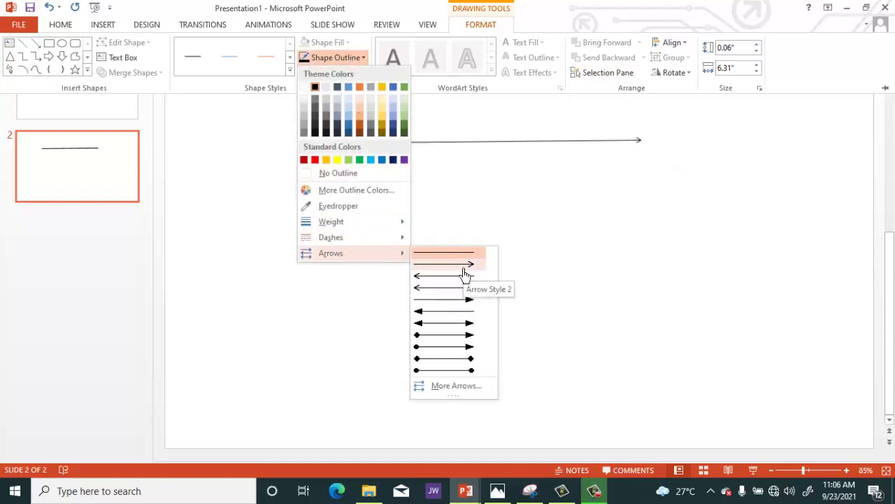
left_click(463, 325)
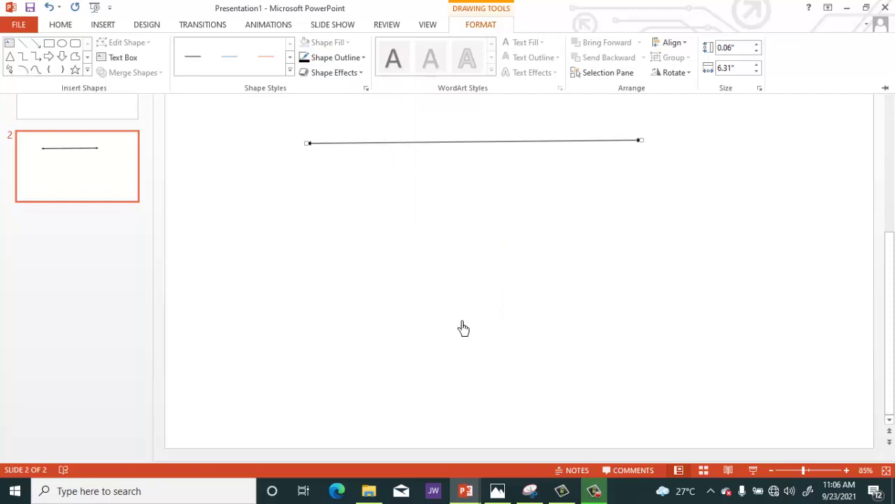
key("ctrl+d")
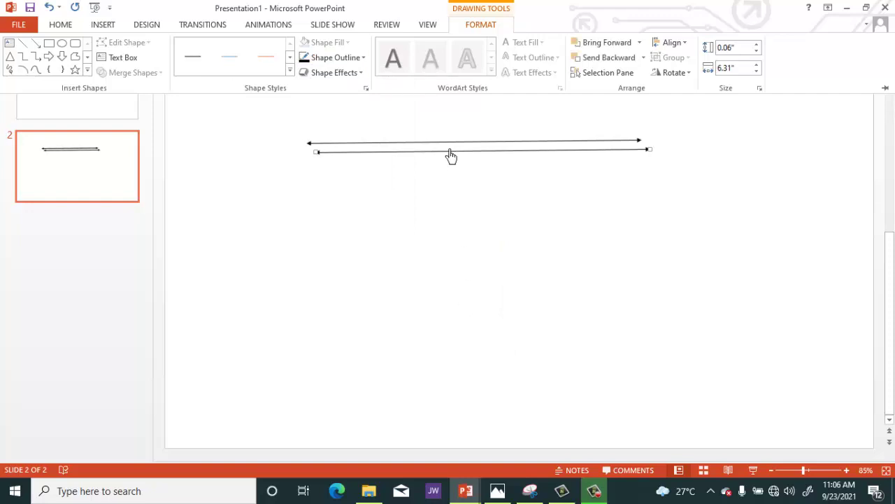
- Move the copied double-arrow line down below the first as a parallel line
key("ctrl+F1")
key("Left")
key("Left")
key("Left")
key("Down")
key("Down")
key("Down")
key("Down")
key("Down")
key("Down")
key("Down")
key("Down")
key("Down")
key("Down")
key("Down")
key("Down")
key("Down")
key("Down")
key("Down")
key("Down")
key("Down")
key("Down")
key("Down")
key("Down")
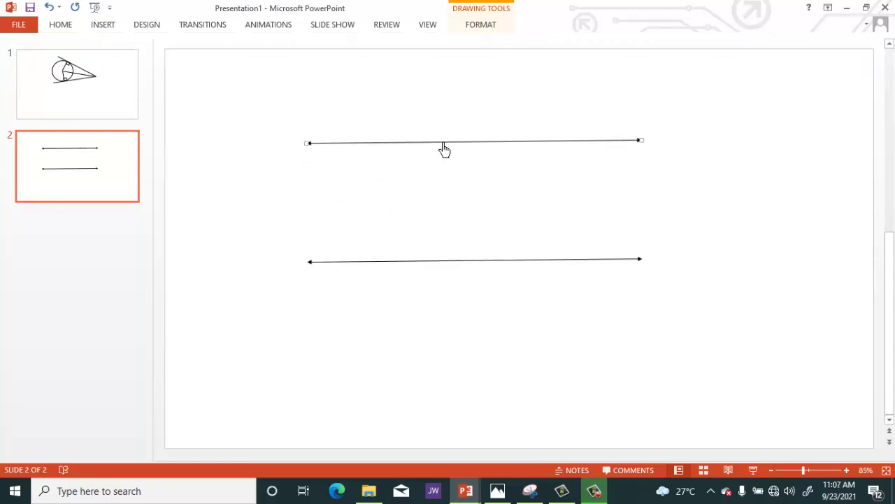
- Duplicate the line, drag its endpoints into a diagonal crossing both parallels, and set its arrow style
key("ctrl+d")
left_click_drag(316, 152, 353, 301)
left_click_drag(650, 152, 521, 100)
left_click_drag(353, 308, 390, 321)
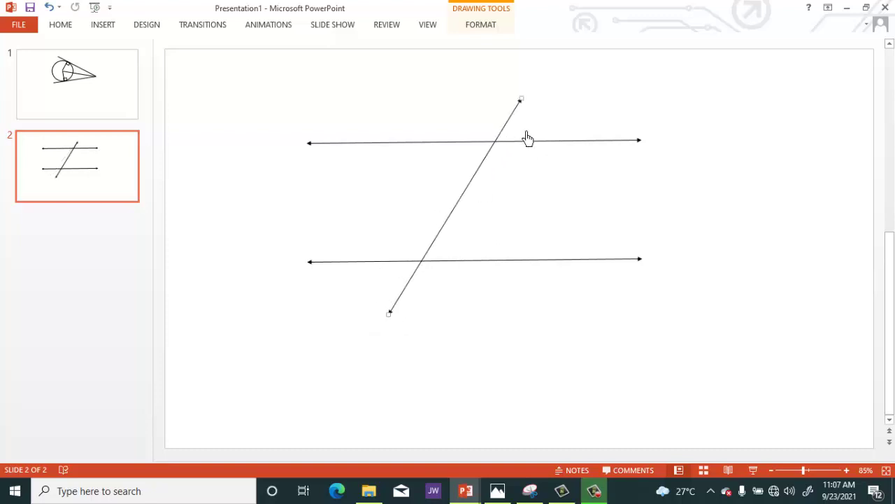
left_click(480, 26)
left_click(340, 58)
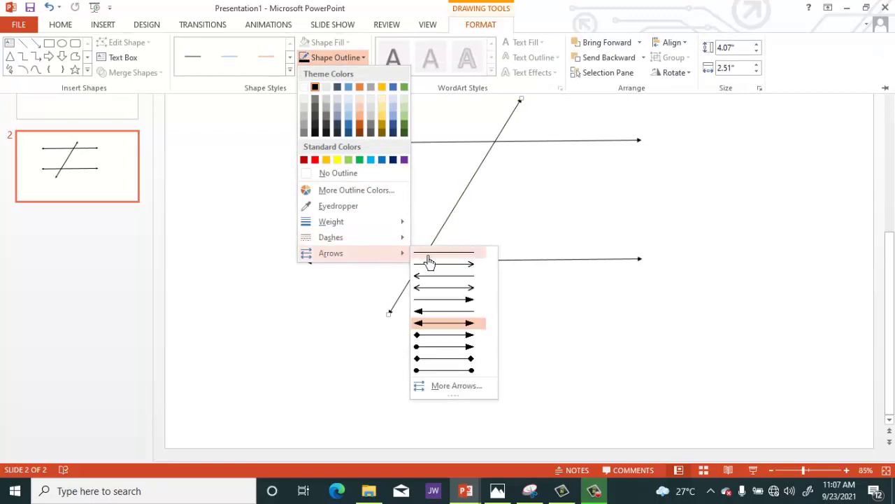
left_click(444, 320)
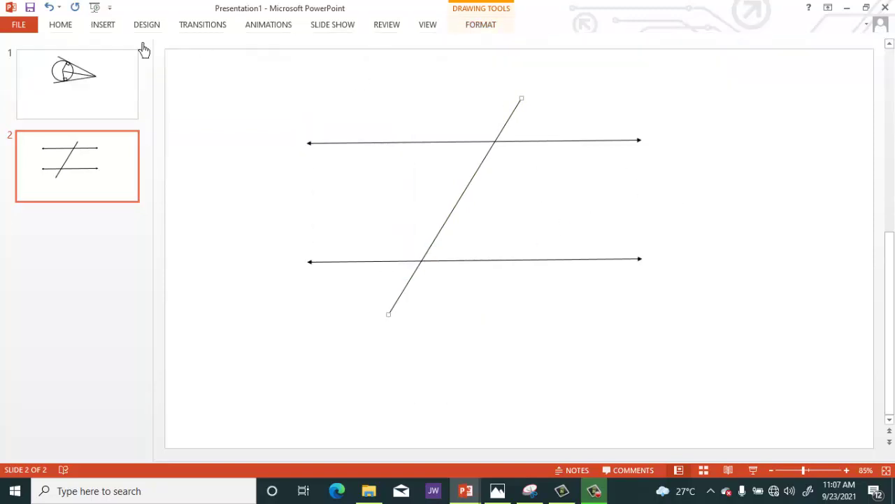
- Draw a small arc near where the transversal crosses the top line
left_click(106, 27)
left_click(226, 77)
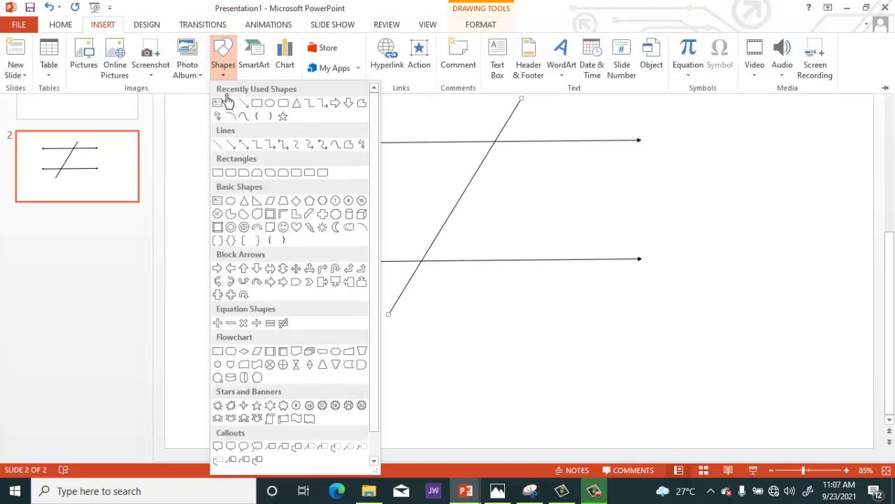
left_click(233, 116)
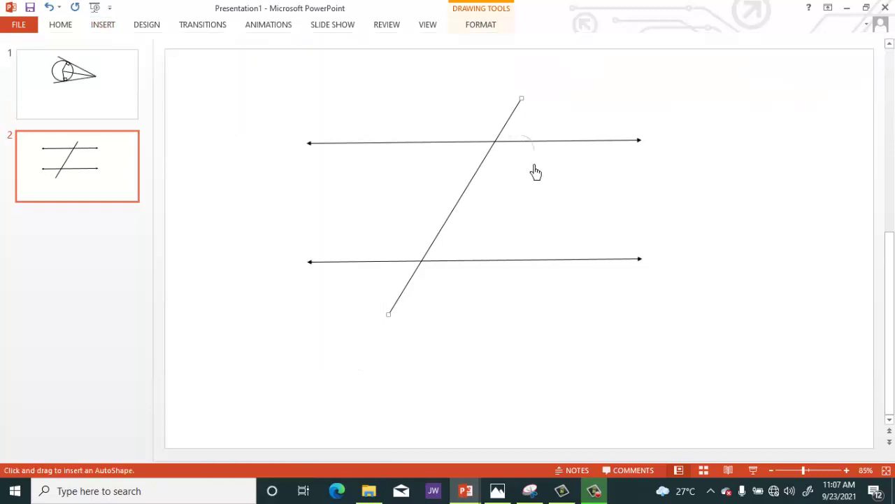
left_click_drag(539, 175, 537, 140)
key("Down")
key("Down")
key("Left")
key("Left")
key("Left")
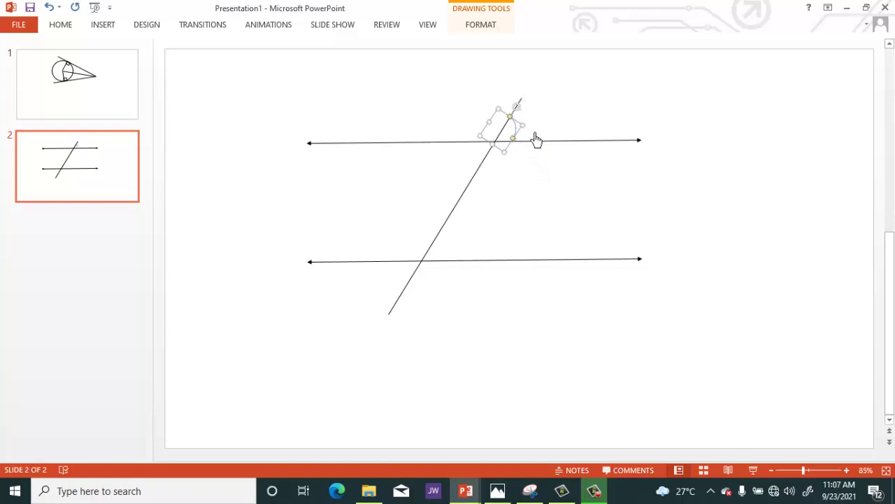
- Reposition the arc below the crossing, undoing an accidental shift of the transversal
left_click(511, 114)
key("Left")
key("ctrl+z")
key("ctrl+z")
left_click(517, 118)
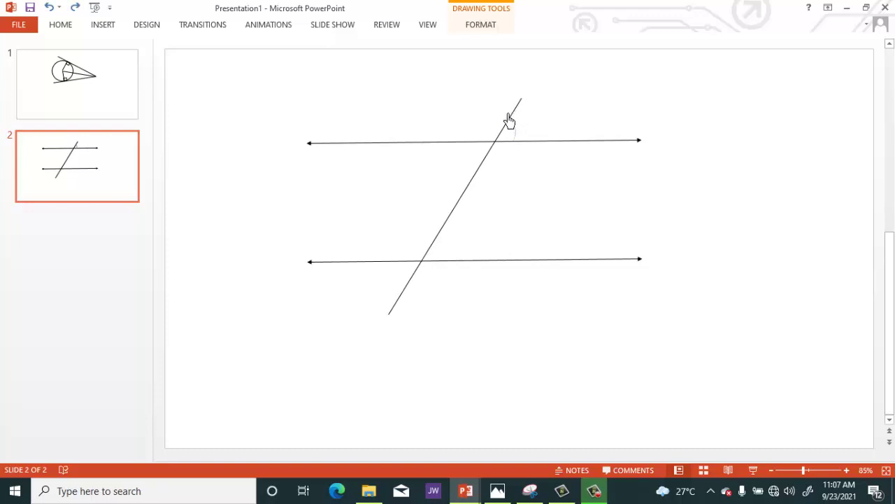
left_click(503, 122)
key("Down")
key("Down")
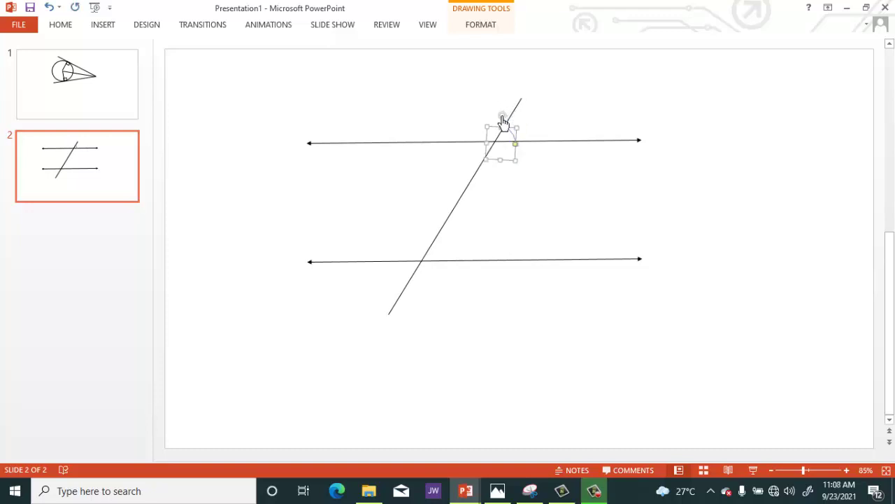
key("ctrl+Up")
key("ctrl+Right")
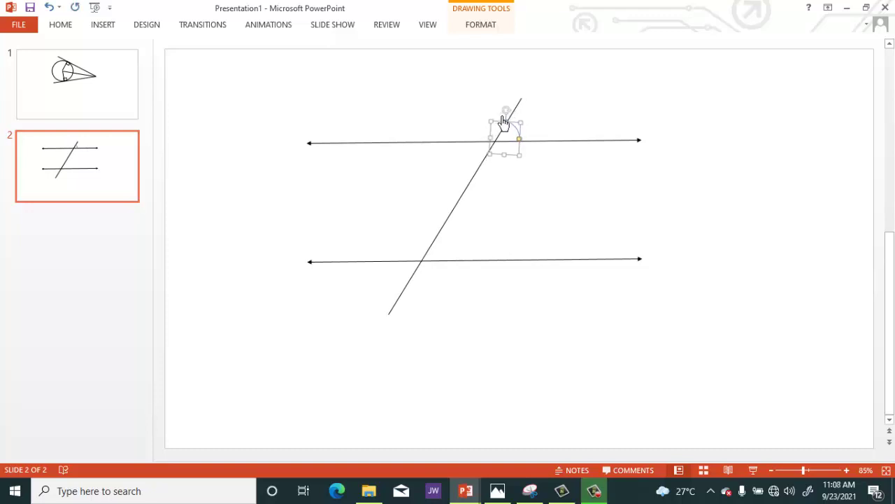
left_click(663, 187)
left_click(516, 130)
- Keep the arc's outline black and nudge it right and down into the angle
left_click(456, 27)
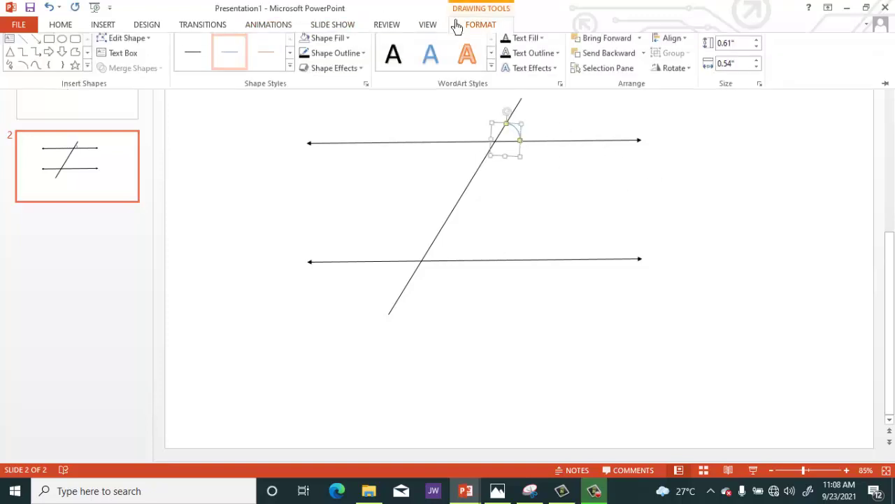
left_click(324, 59)
left_click(317, 94)
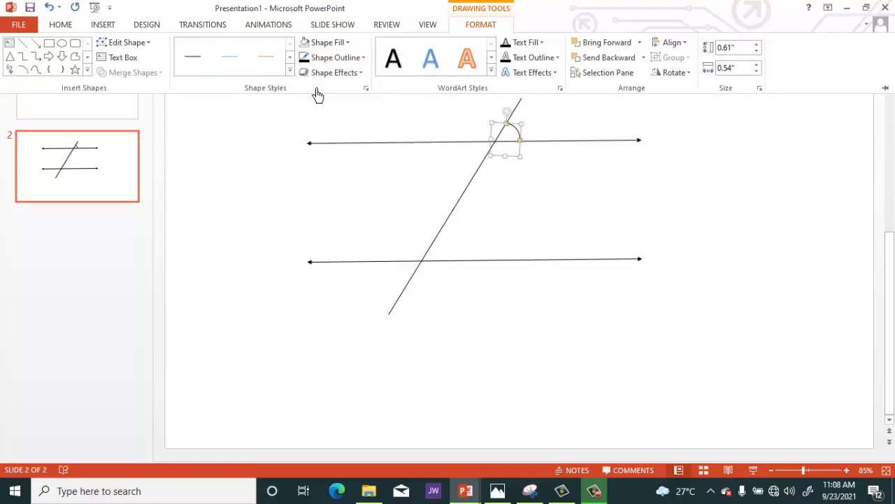
key("Right")
key("Right")
key("Down")
key("Down")
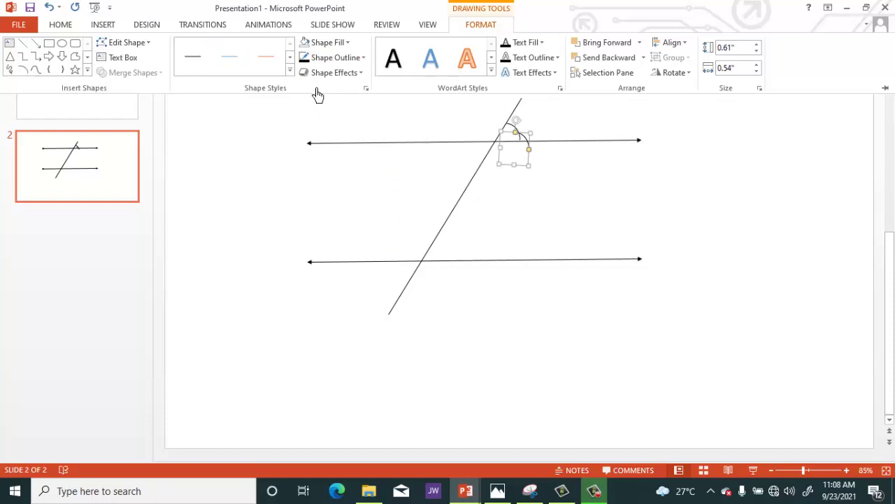
left_click(522, 174)
left_click(525, 149)
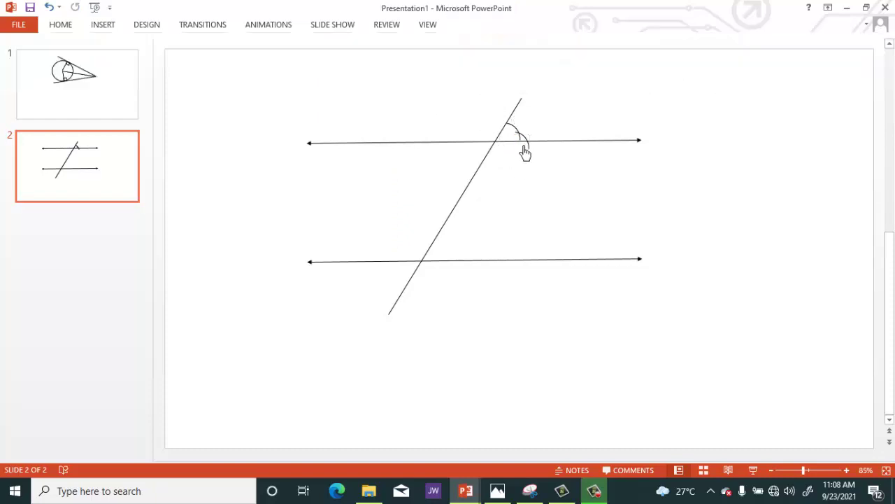
- Duplicate the arc with Ctrl+D and move the copy down onto the lower crossing
left_click(526, 144)
key("ctrl+d")
key("Down")
key("Down")
key("Down")
key("Down")
key("Down")
key("Down")
key("Down")
key("Down")
key("Down")
key("Down")
key("Down")
key("Down")
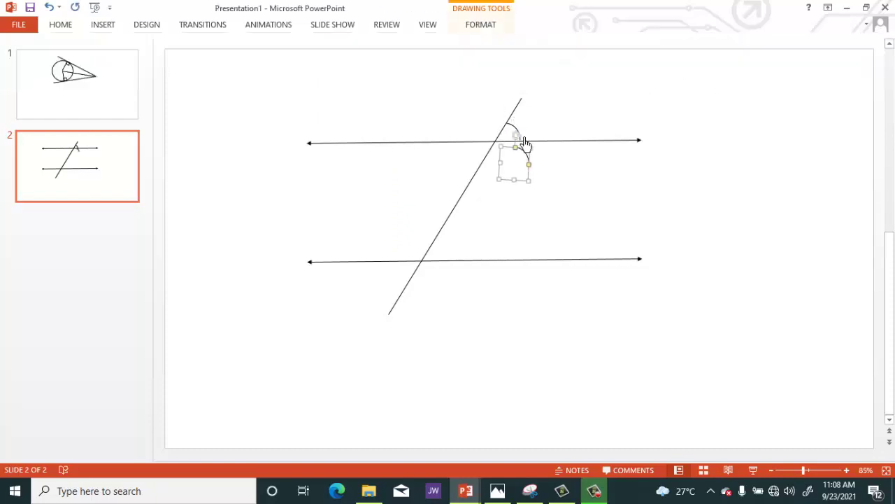
key("Left")
key("Left")
key("Left")
key("Left")
key("Left")
key("Left")
key("Left")
key("Left")
key("Down")
key("Down")
key("Down")
key("Down")
key("Down")
key("Down")
key("Down")
key("Down")
key("Down")
key("Down")
key("Down")
key("Down")
key("Down")
key("Down")
key("Left")
key("Left")
key("Left")
key("Left")
key("Left")
key("Left")
key("Left")
key("Left")
key("Left")
key("Left")
key("Left")
key("Left")
key("Left")
key("Down")
key("Down")
key("Down")
key("Down")
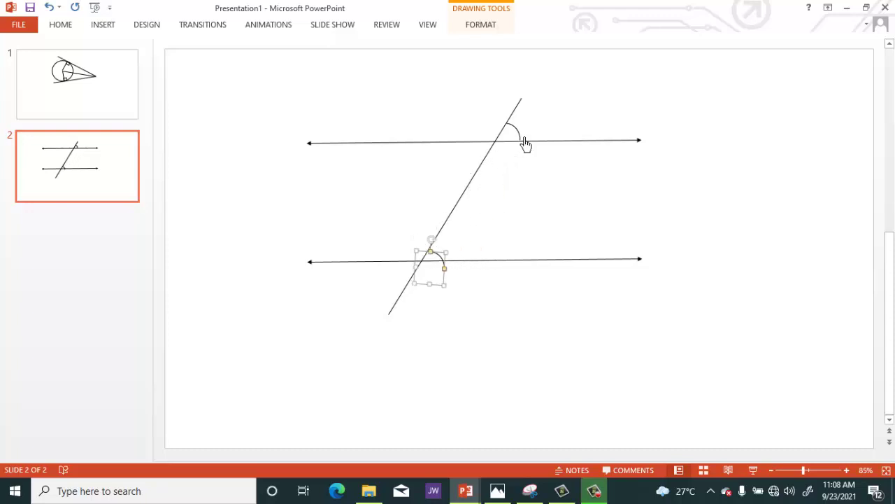
- Fine-tune the arc copy's position at the lower crossing and deselect everything
key("Right")
key("Right")
key("Right")
key("Up")
key("Up")
key("Up")
key("Up")
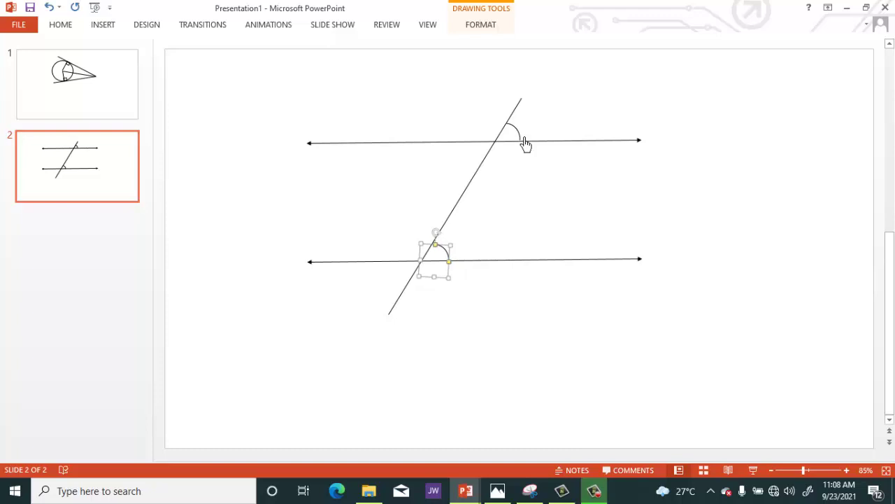
key("Down")
key("Down")
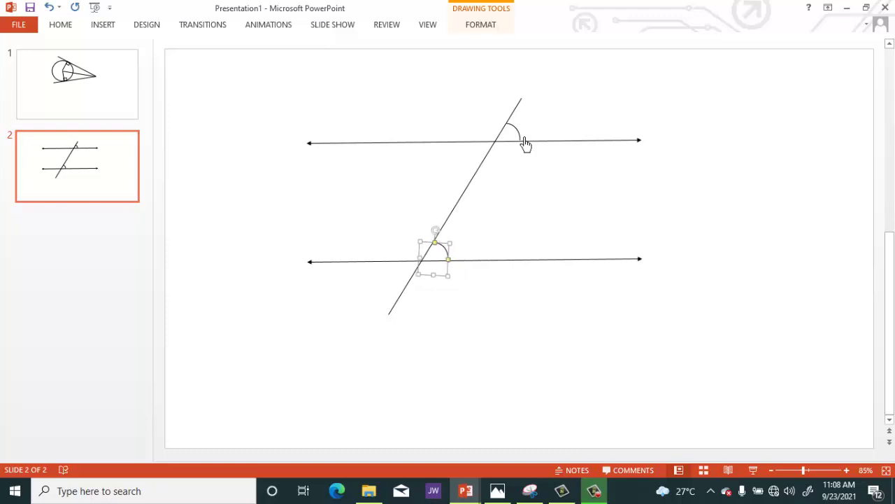
left_click(523, 140)
left_click(524, 140)
left_click(446, 257)
left_click(585, 339)
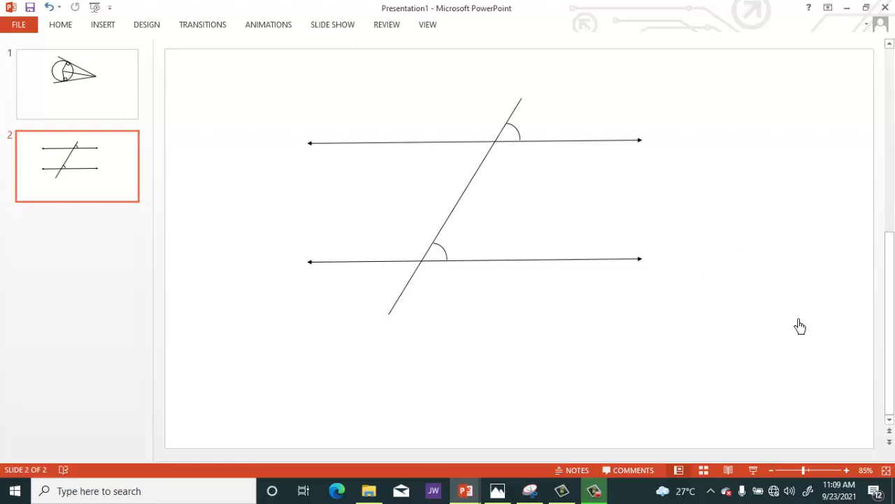
- Group the three lines and two arcs, move the group down-right, and shrink it
key("ctrl+a")
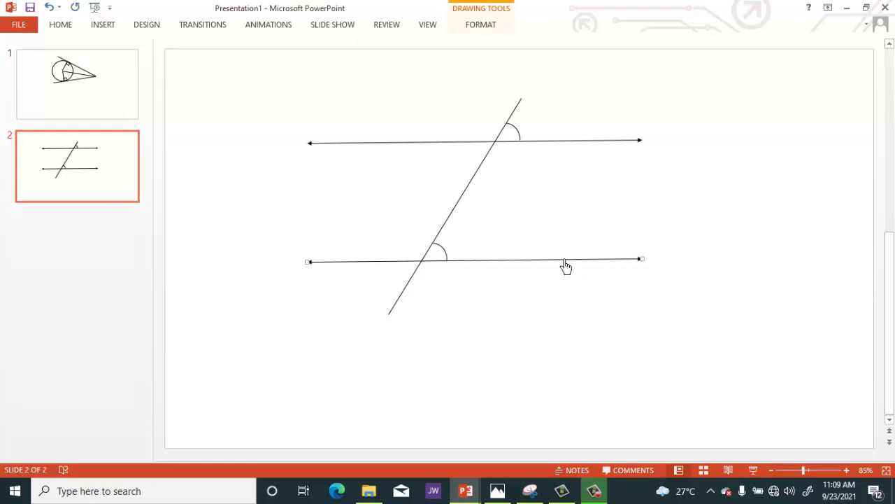
key("ctrl+g")
mouse_move(651, 203)
left_mouse_down()
mouse_move(757, 302)
mouse_move(620, 306)
mouse_move(698, 247)
left_mouse_up()
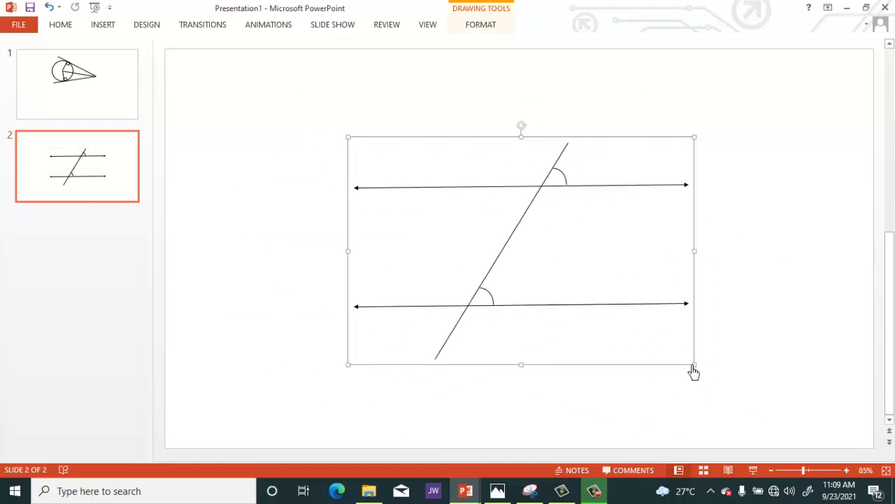
left_click_drag(696, 369, 558, 292)
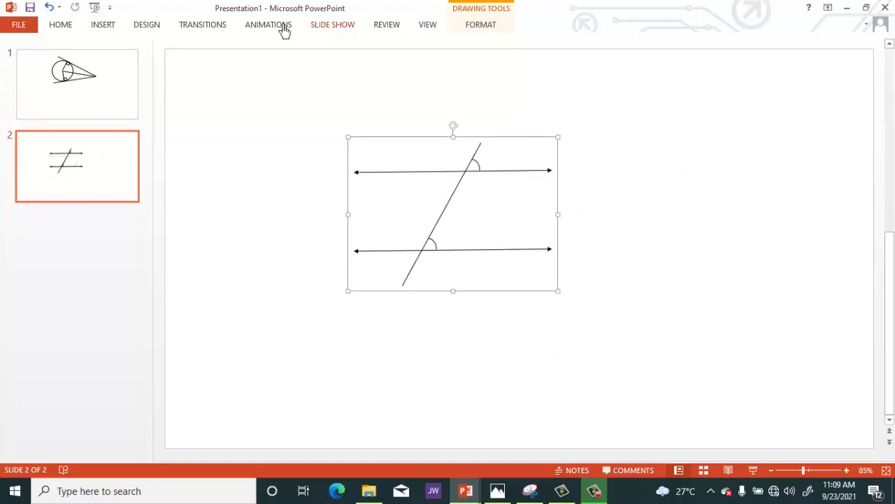
- Change the grouped diagram's outline colour to red and deselect it
left_click(472, 28)
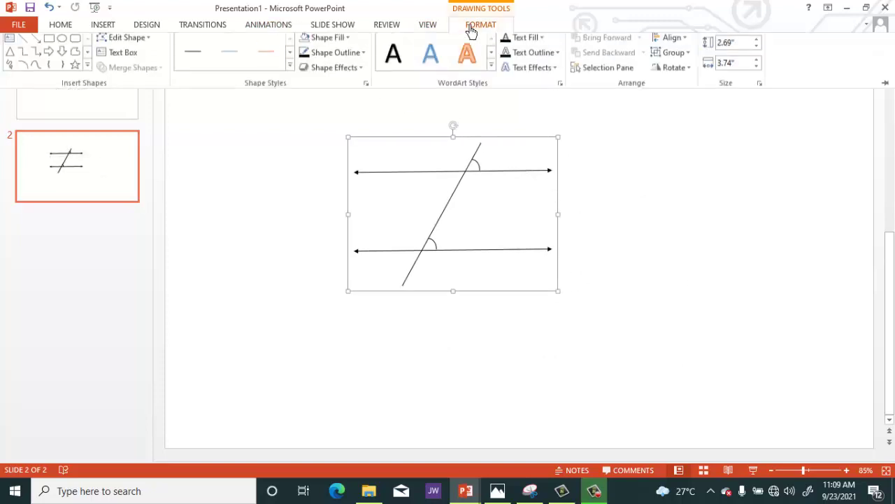
left_click(344, 58)
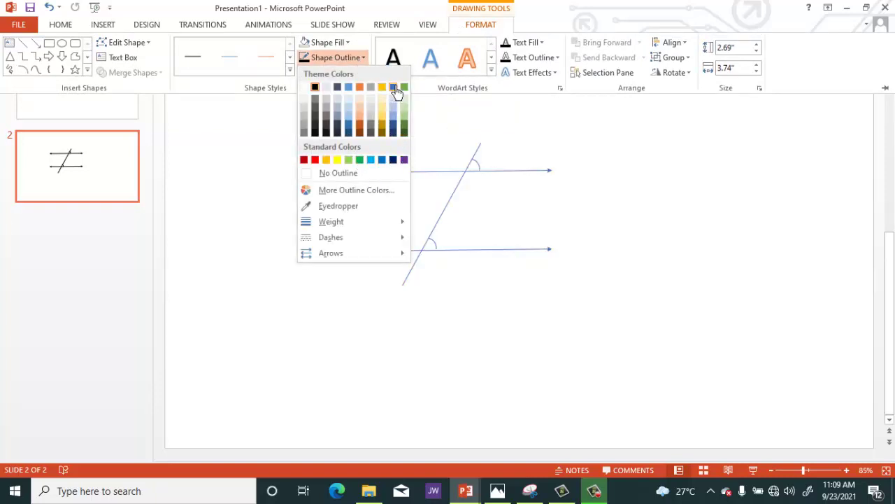
left_click(315, 162)
left_click(673, 202)
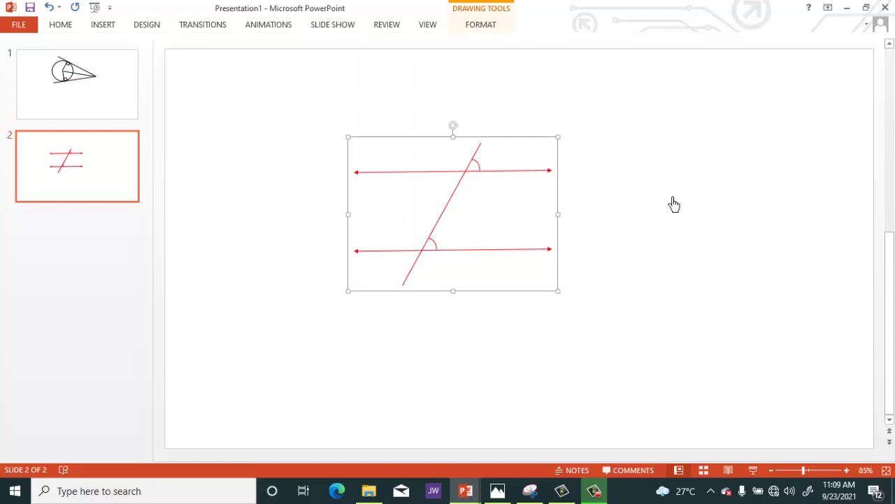
left_click(673, 203)
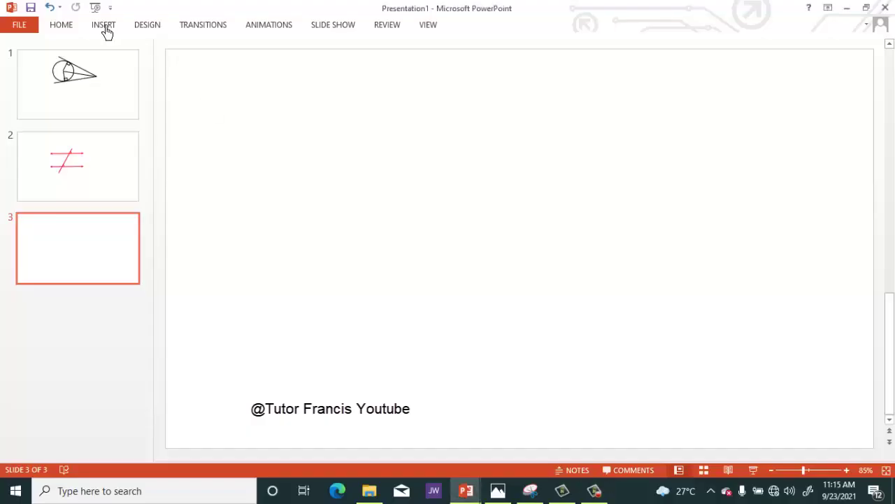
- Draw a large circle on slide 3 and set it to No Fill
left_click(105, 31)
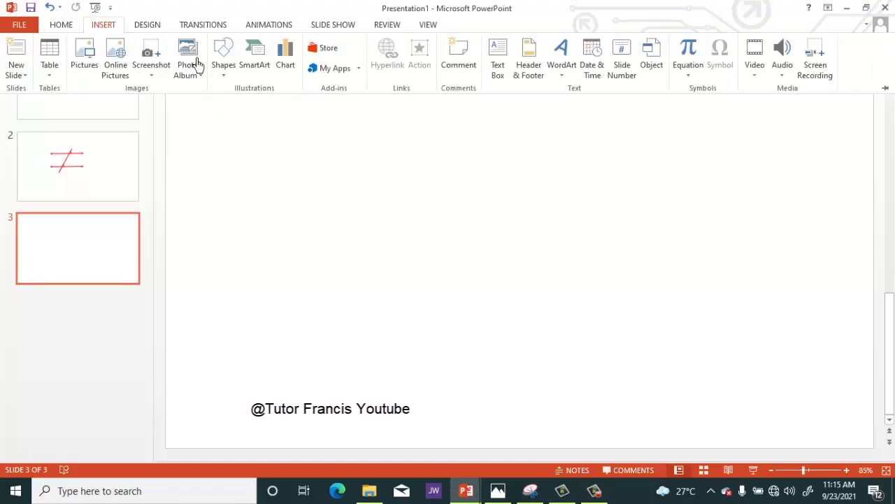
left_click(231, 72)
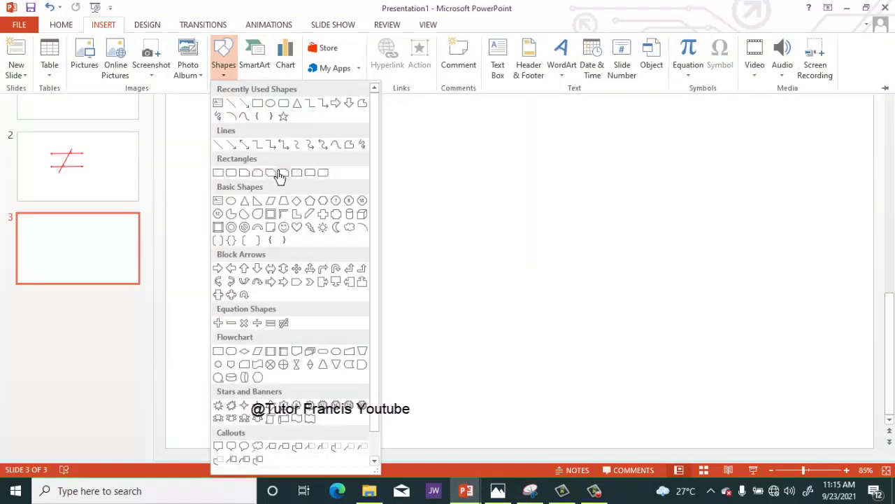
left_click(270, 105)
left_click_drag(310, 96, 475, 265)
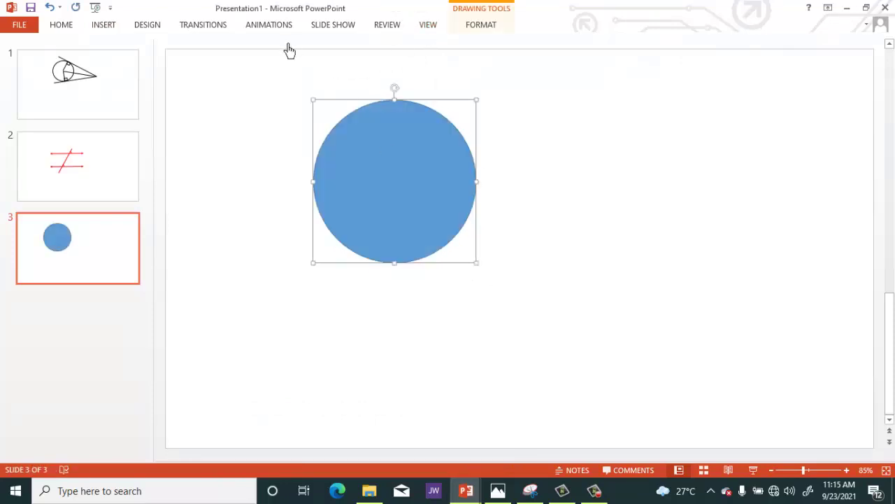
left_click(479, 25)
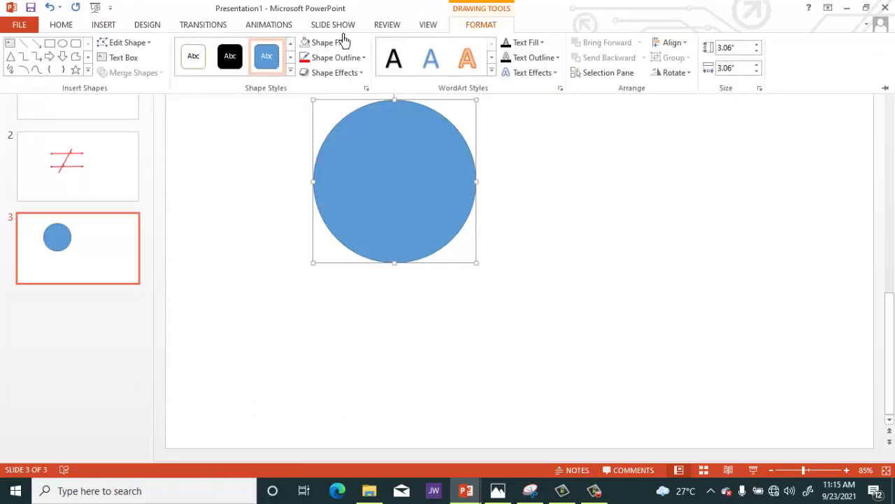
left_click(321, 44)
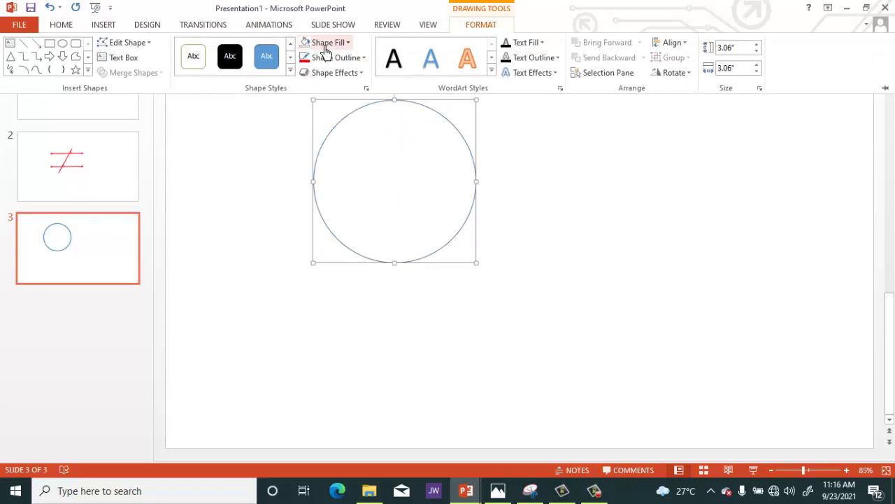
left_click(347, 44)
left_click(320, 156)
- Give the circle a black 2¼ pt outline and move it lower on the slide
left_click(361, 59)
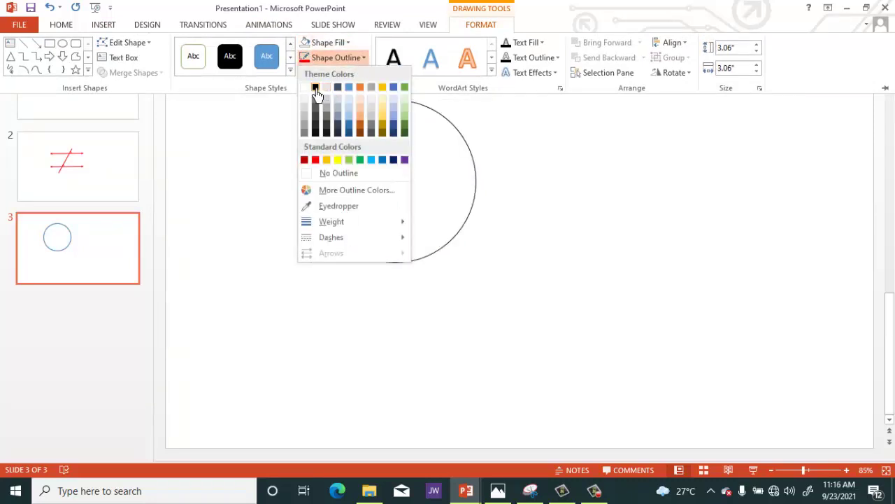
left_click(315, 88)
left_click(355, 59)
mouse_move(361, 221)
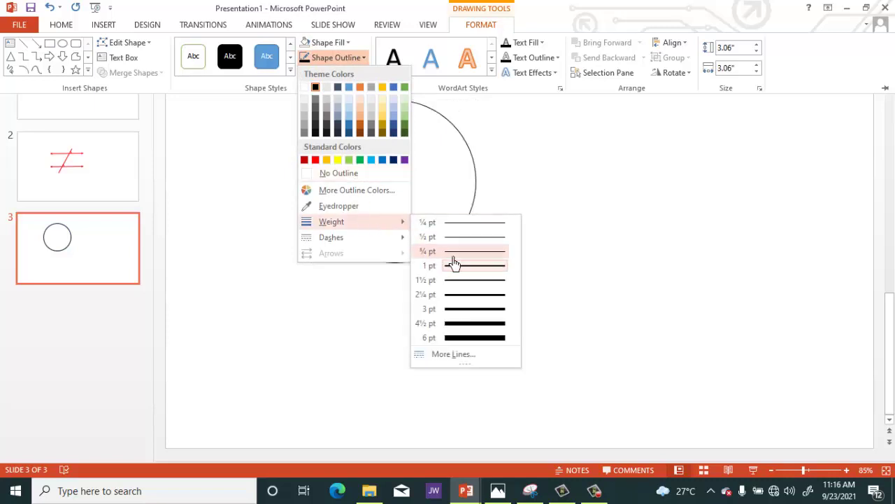
left_click(475, 298)
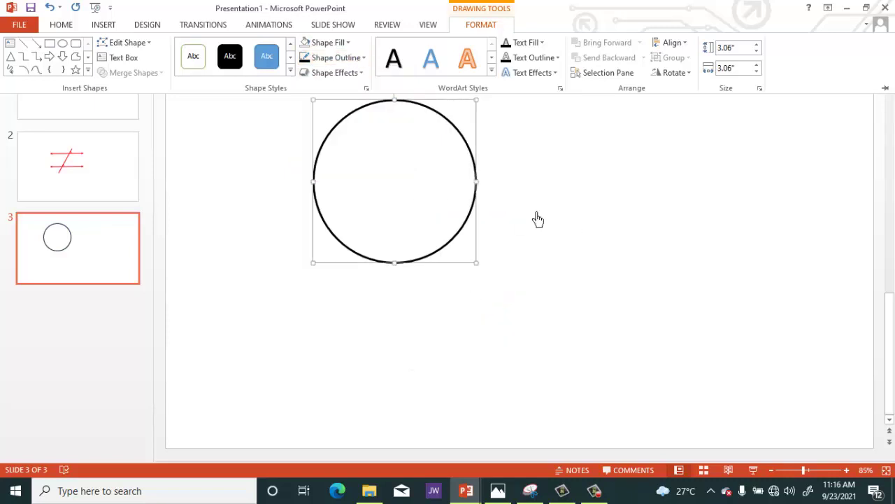
key("ctrl+F1")
left_click_drag(476, 182, 489, 252)
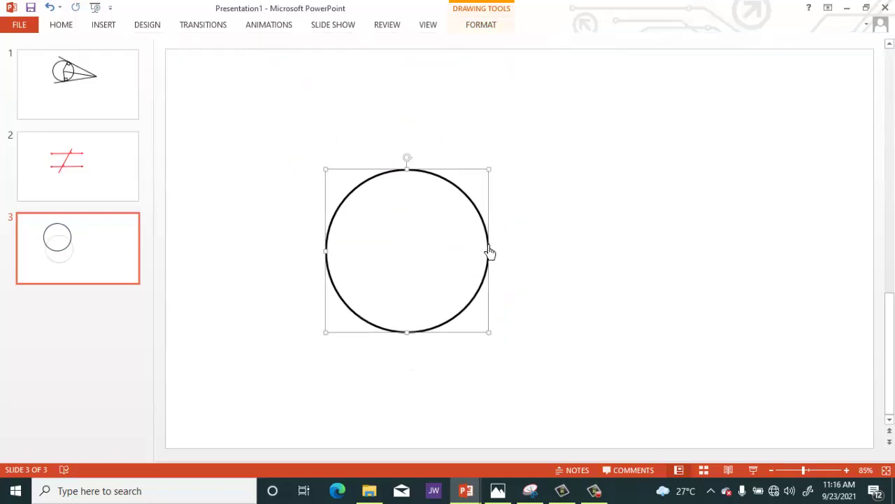
left_click(102, 28)
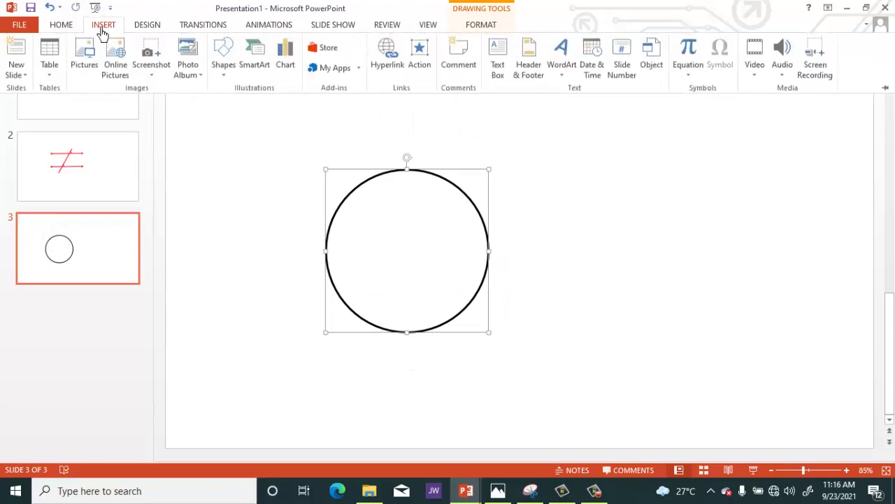
- Draw an isosceles triangle inside the circle with its corners touching the circle's edge
left_click(223, 61)
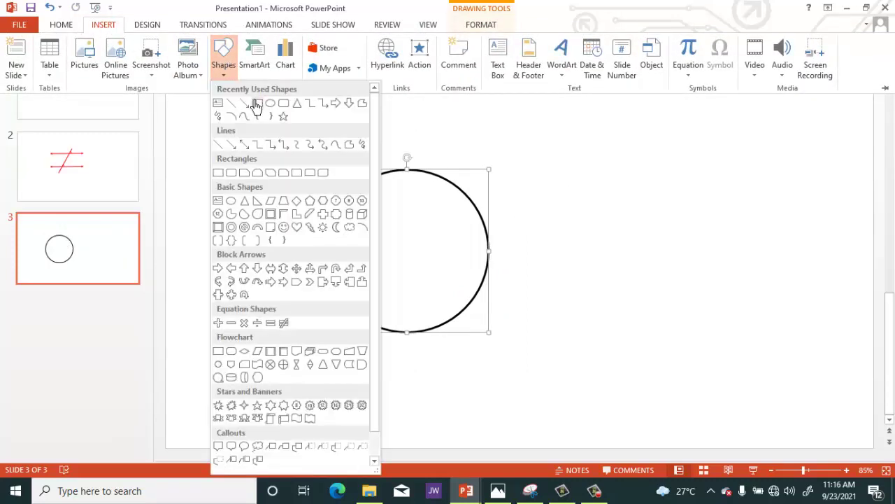
left_click(245, 205)
left_click_drag(364, 216, 427, 274)
left_click_drag(389, 219, 427, 238)
left_click_drag(469, 287, 478, 299)
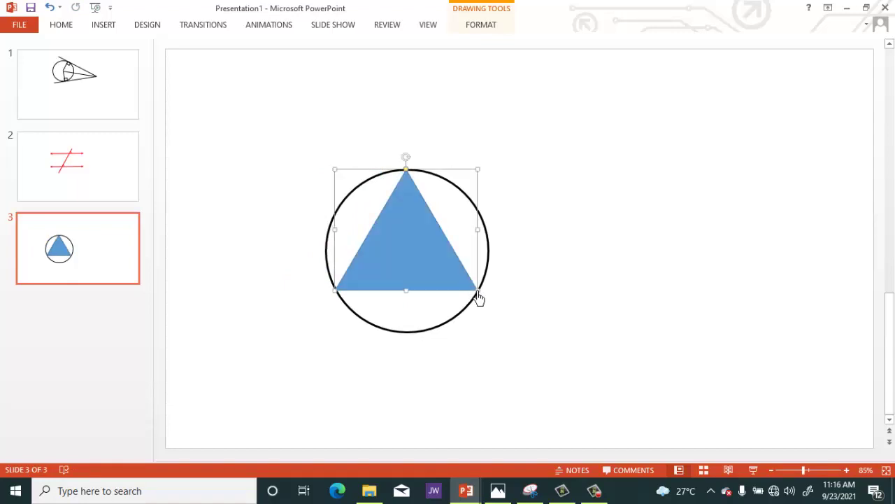
key("ctrl+Right")
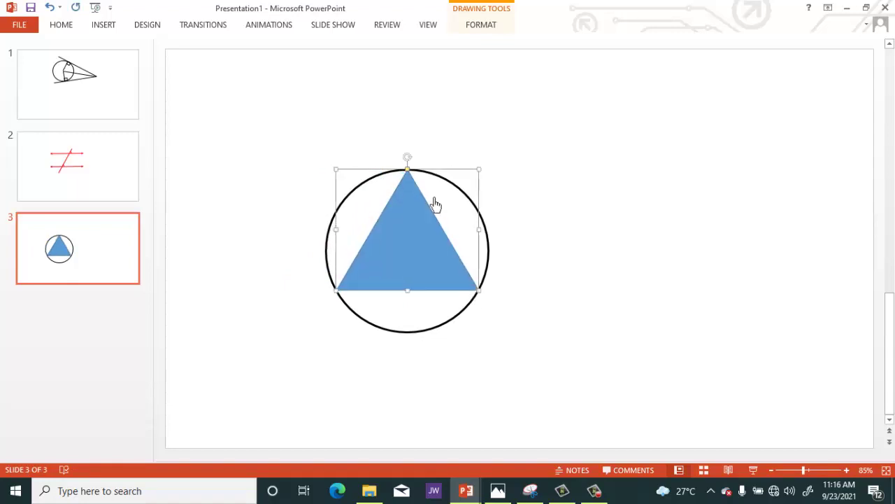
- Remove the triangle's fill and give it a dark outline
left_click(480, 27)
left_click(305, 45)
left_click(305, 59)
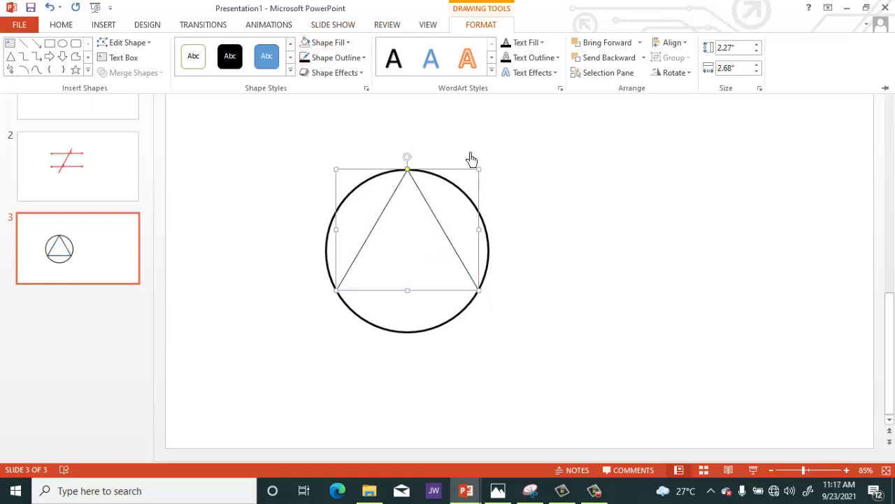
left_click(580, 212)
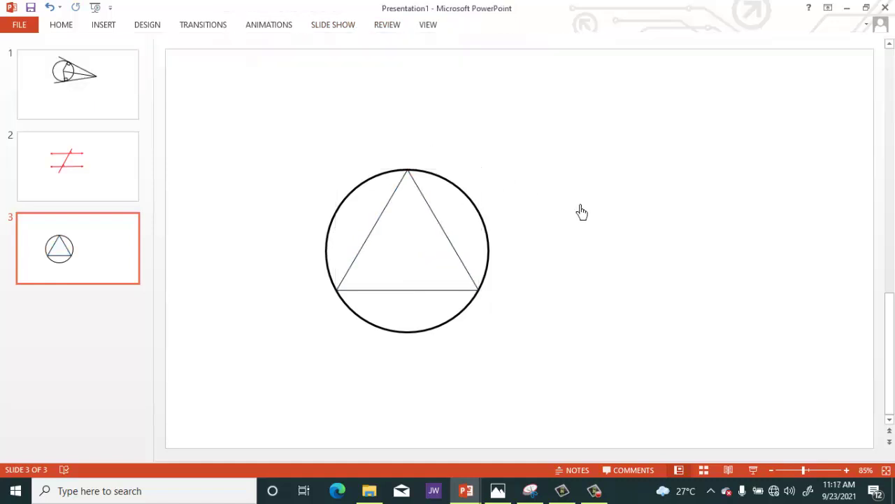
- Draw a line from the triangle's bottom-left corner to the circle's centre
left_click(104, 26)
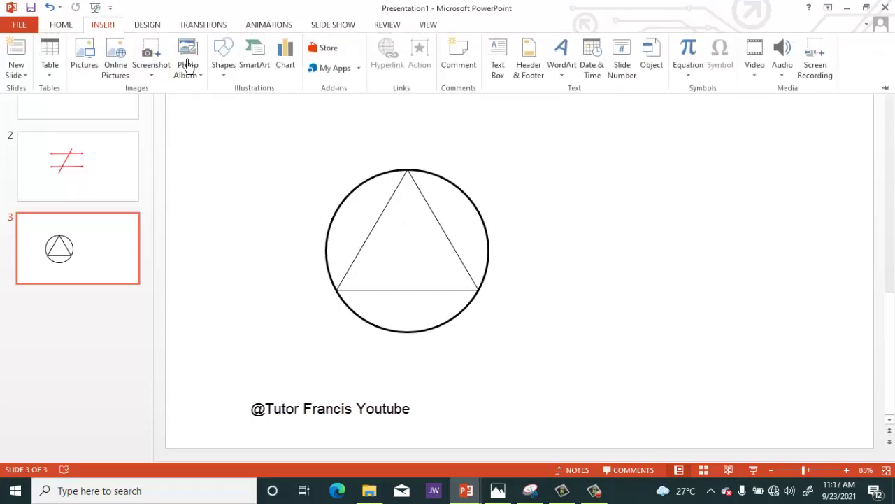
left_click(220, 56)
left_click(225, 105)
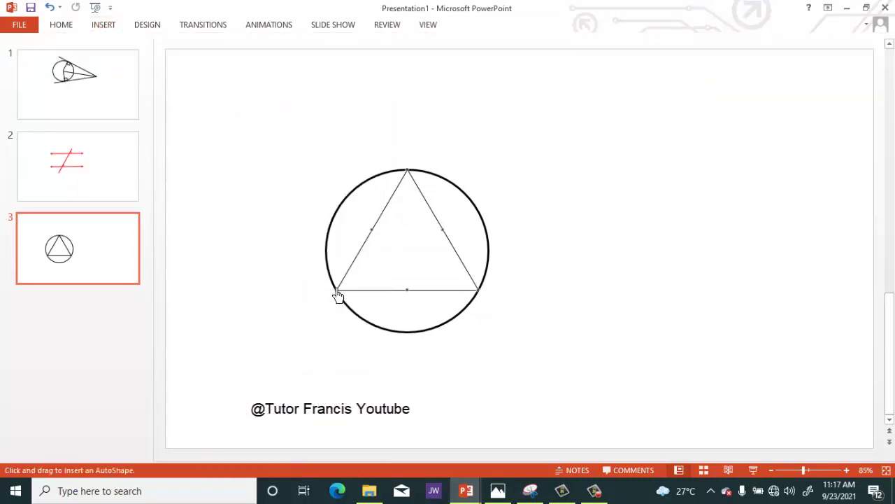
mouse_move(337, 290)
left_mouse_down()
mouse_move(410, 242)
mouse_move(407, 249)
left_mouse_up()
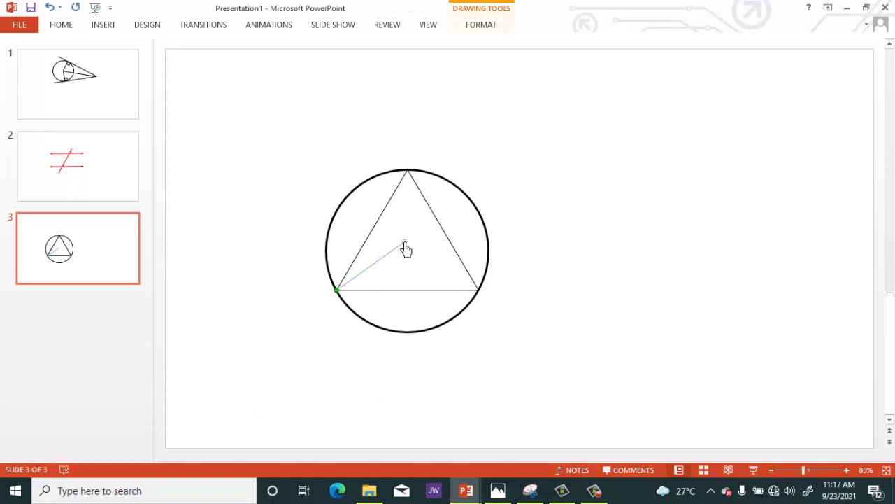
- Copy the line and reposition it to join the triangle's bottom-right corner to the centre
left_click(472, 30)
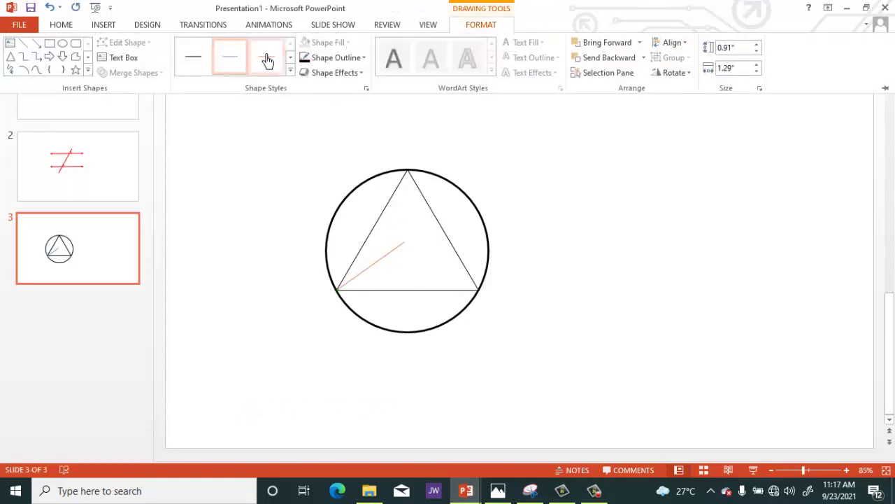
left_click_drag(387, 255, 346, 303)
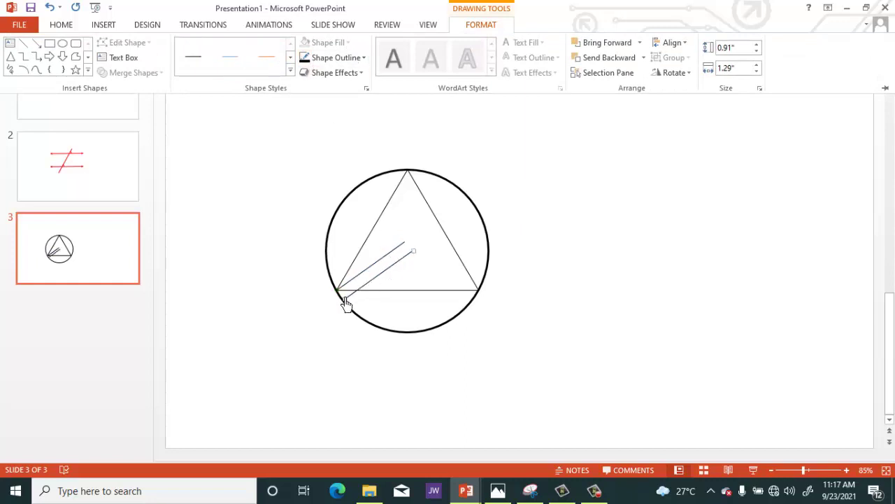
left_click(415, 255)
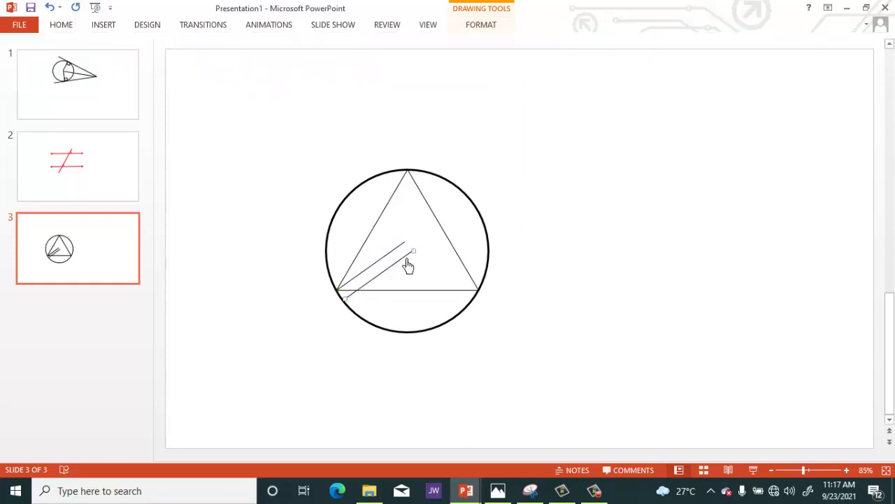
left_click_drag(414, 253, 477, 291)
mouse_move(344, 306)
left_mouse_down()
mouse_move(408, 253)
mouse_move(406, 245)
left_mouse_up()
left_click(641, 270)
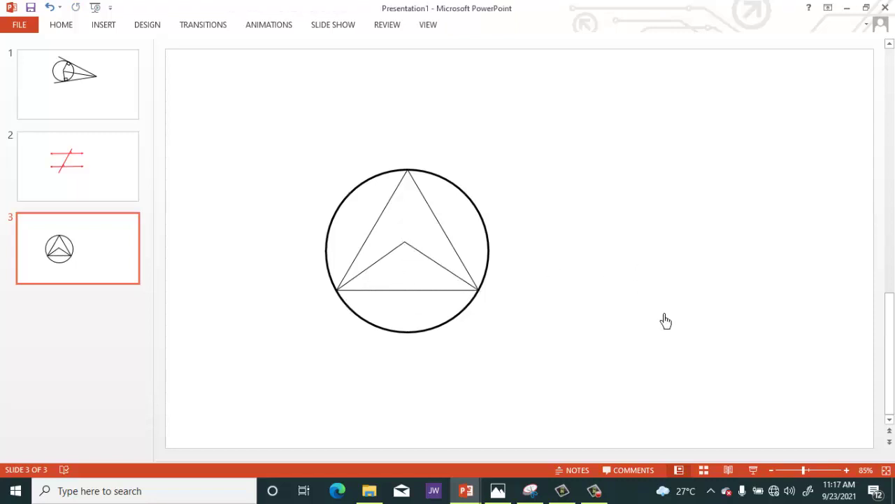
left_click(432, 216)
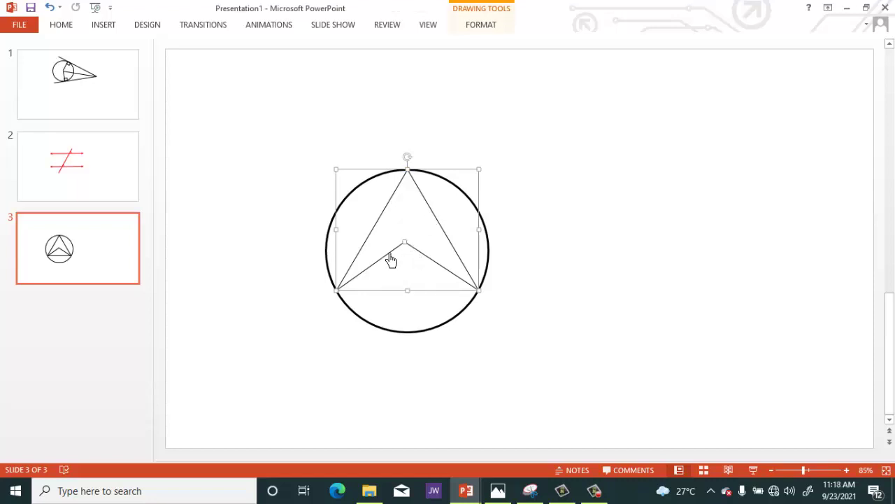
- Set the triangle and centre lines' outline weight to 2¼ pt
left_click(545, 224)
left_click(386, 258)
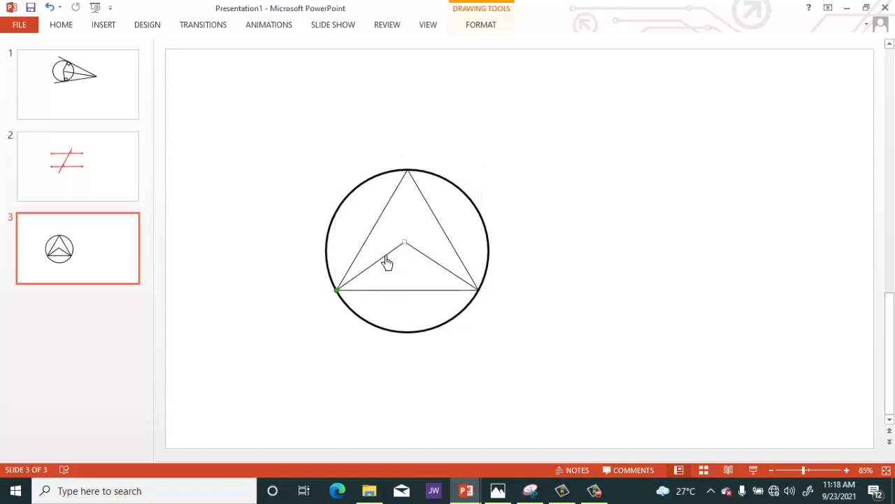
left_click(442, 235)
left_click(469, 26)
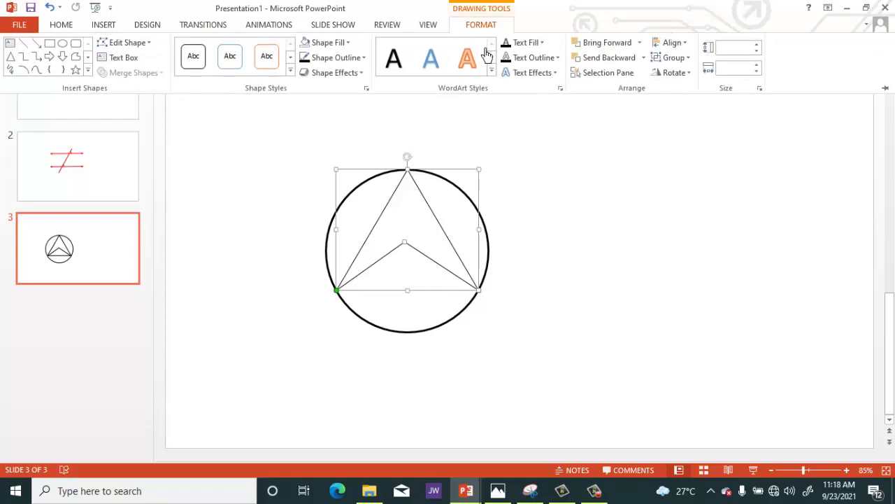
left_click(334, 57)
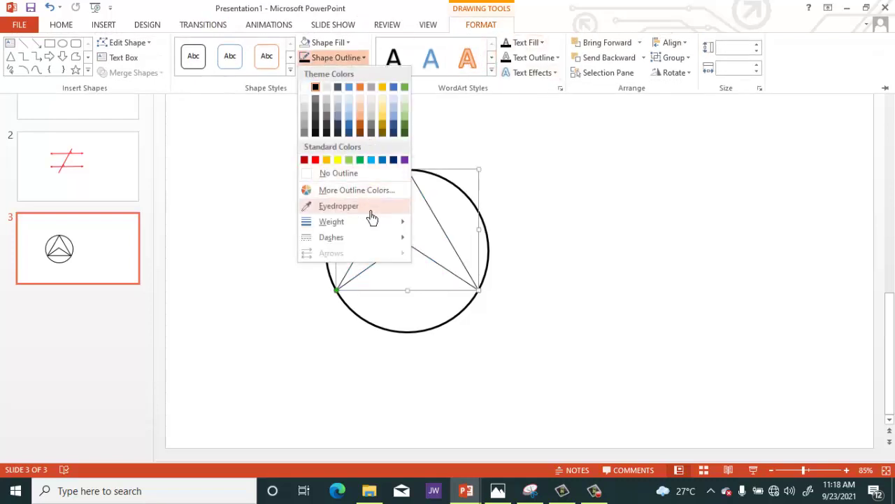
mouse_move(374, 228)
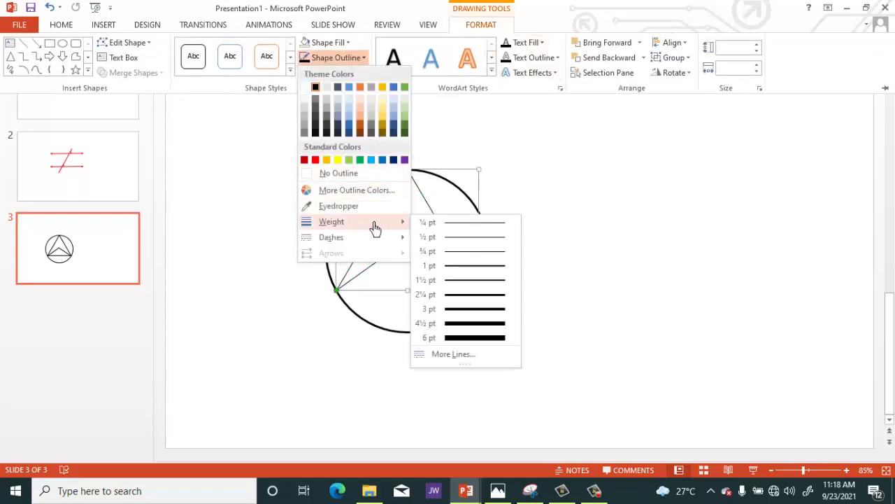
left_click(475, 295)
- Select all the slide's shapes, then select the whole circle-and-triangle drawing
left_click(650, 275)
key("ctrl+a")
left_click(551, 270)
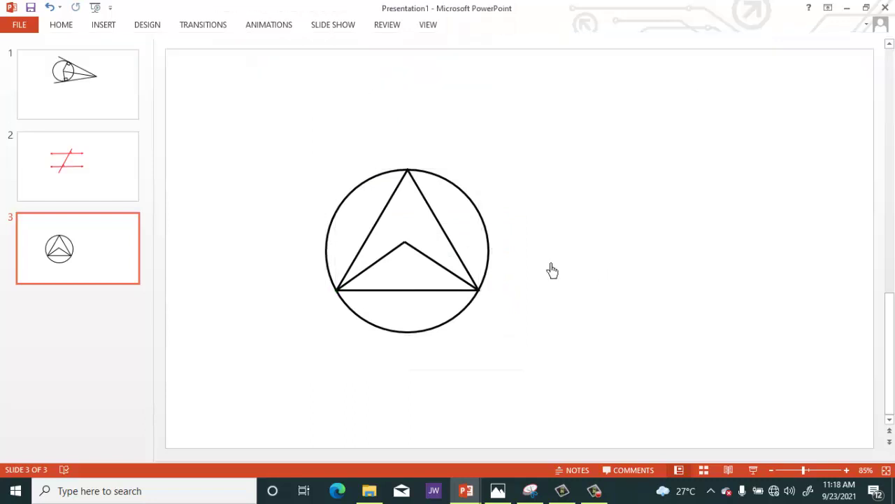
left_click(487, 229)
- Shrink the circle-and-triangle drawing, move it up and right, and rotate it about 160°
left_click_drag(500, 210, 582, 203)
left_click_drag(579, 332, 543, 305)
key("ctrl+z")
left_click_drag(581, 334, 544, 287)
left_click_drag(524, 239, 594, 211)
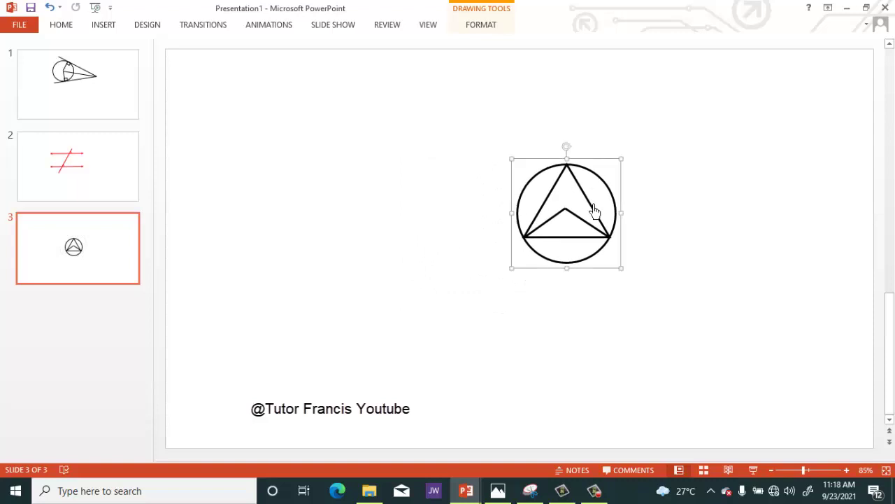
left_click_drag(566, 146, 557, 246)
left_click(729, 279)
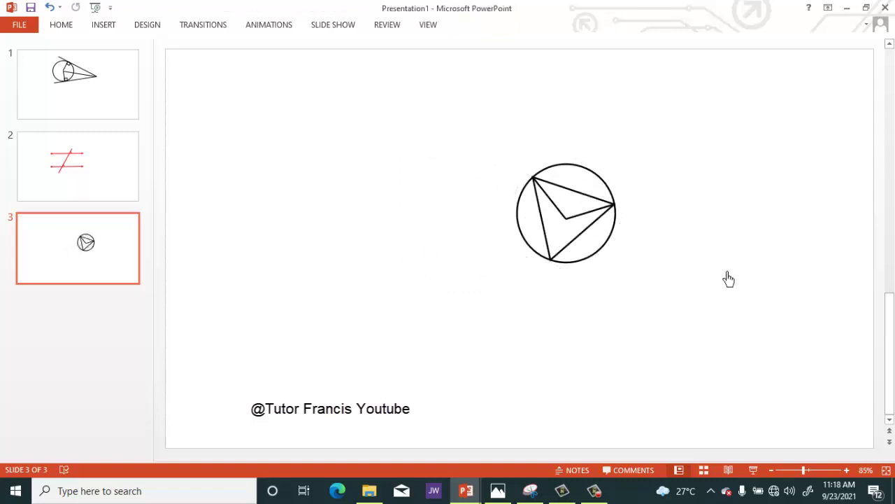